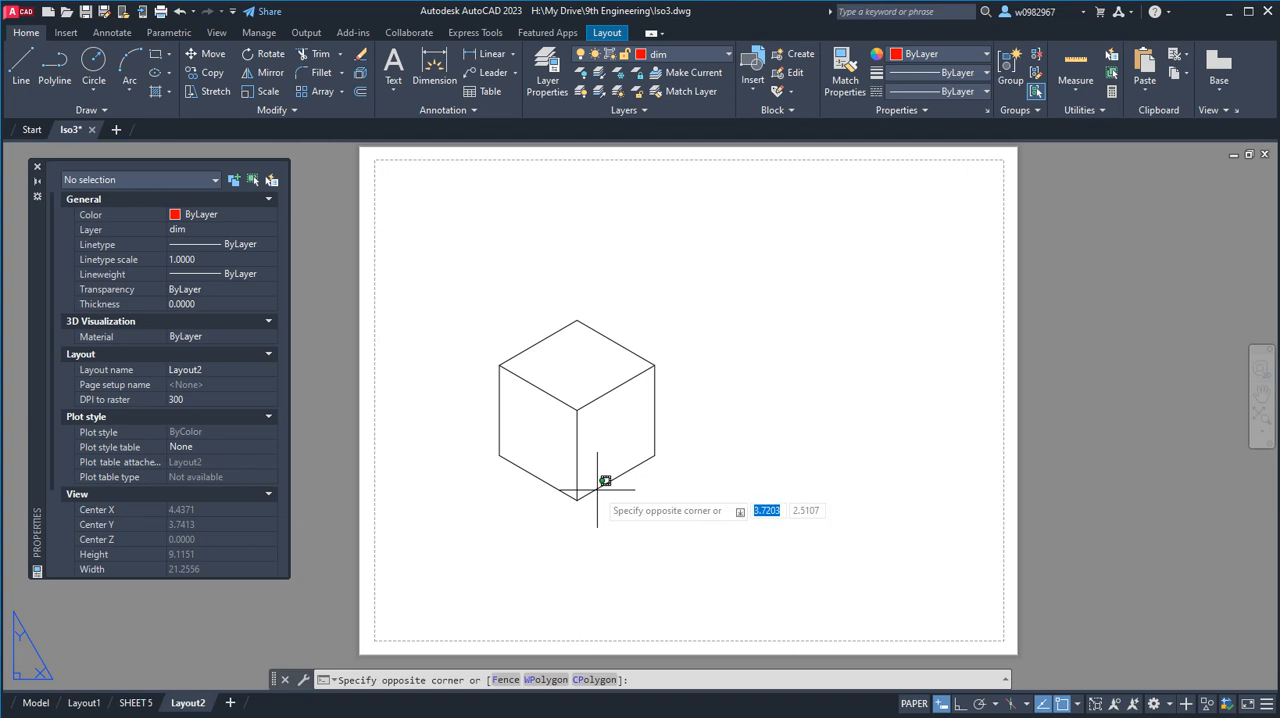
# Enter the viewport's model space to examine the properties of the cube's two lower edges, and return to paper space.
pyautogui.click(597, 490)
pyautogui.doubleClick(597, 490)
pyautogui.click(597, 490)
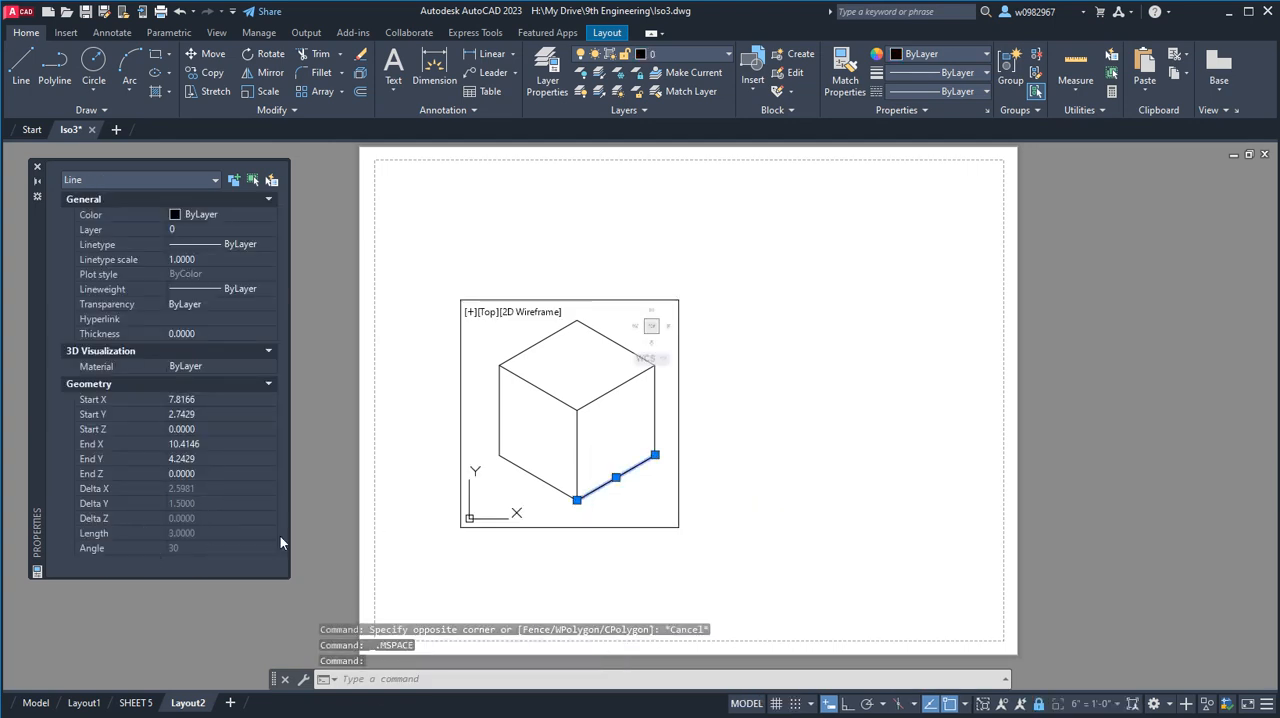
pyautogui.press('Escape')
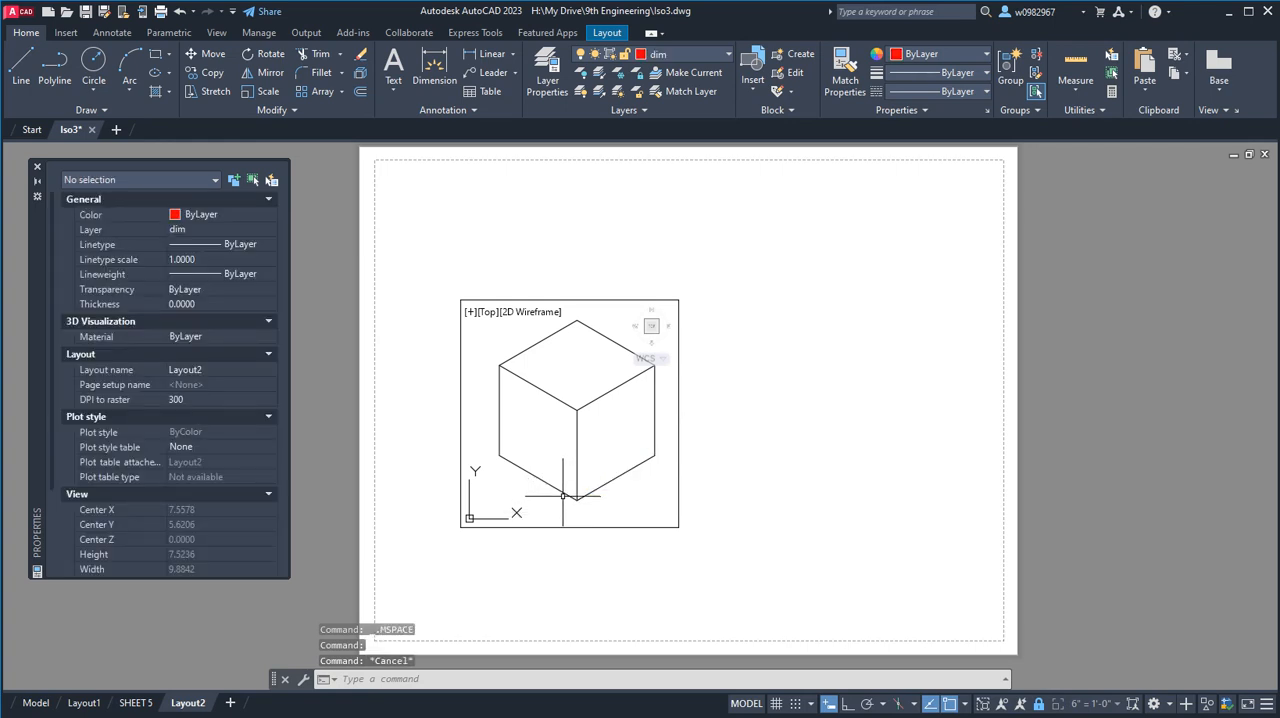
pyautogui.click(563, 495)
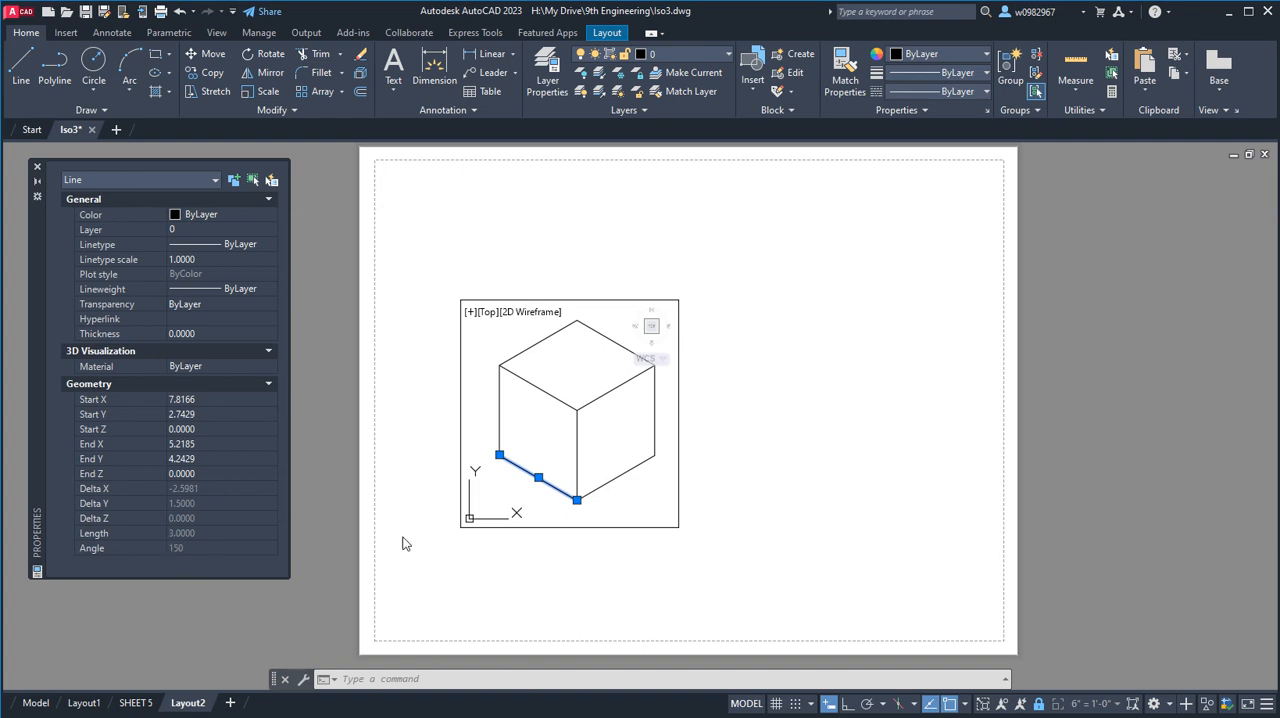
pyautogui.press('Escape')
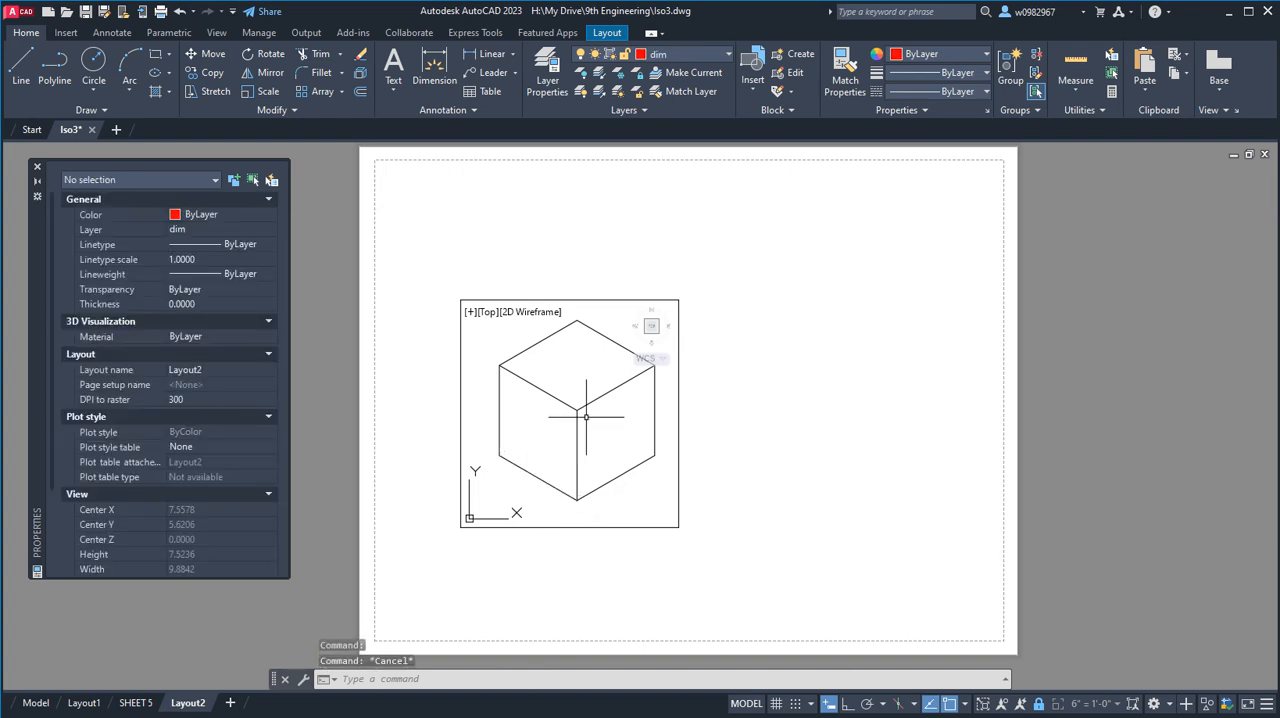
pyautogui.doubleClick(717, 483)
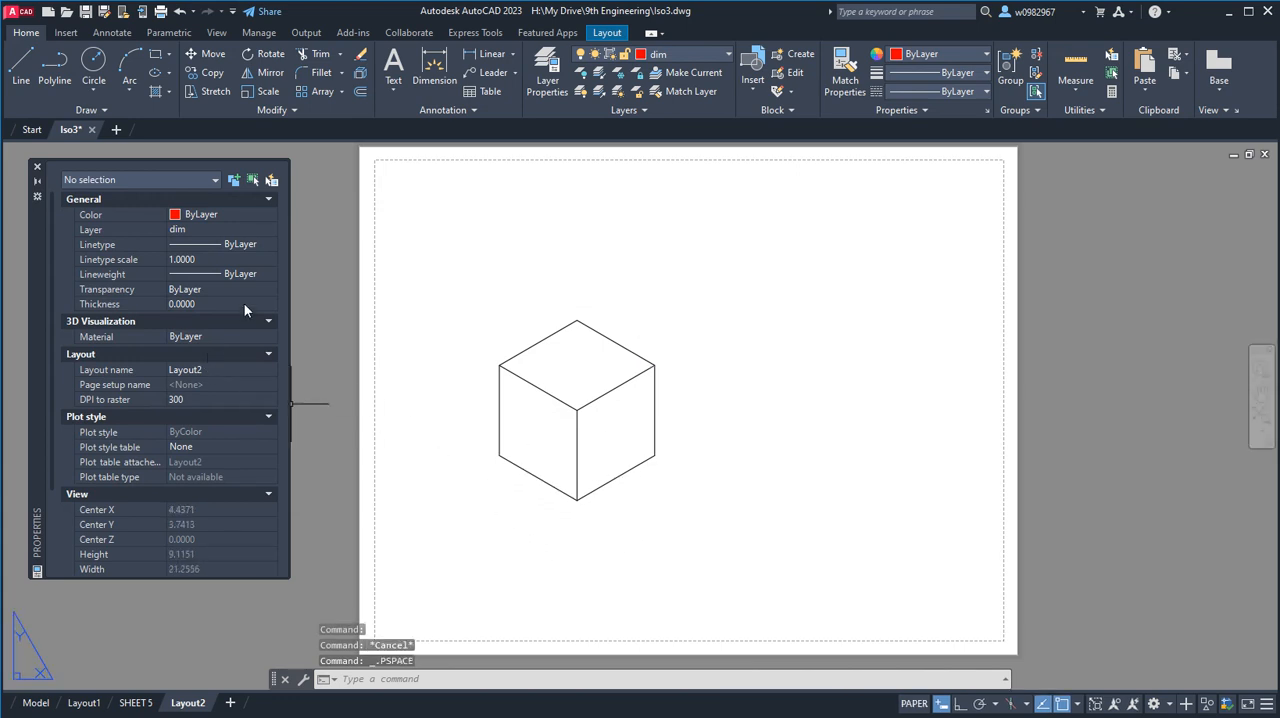
# Add a linear dimension to the cube's right vertical edge, placing the dimension line just outside the cube.
pyautogui.click(487, 54)
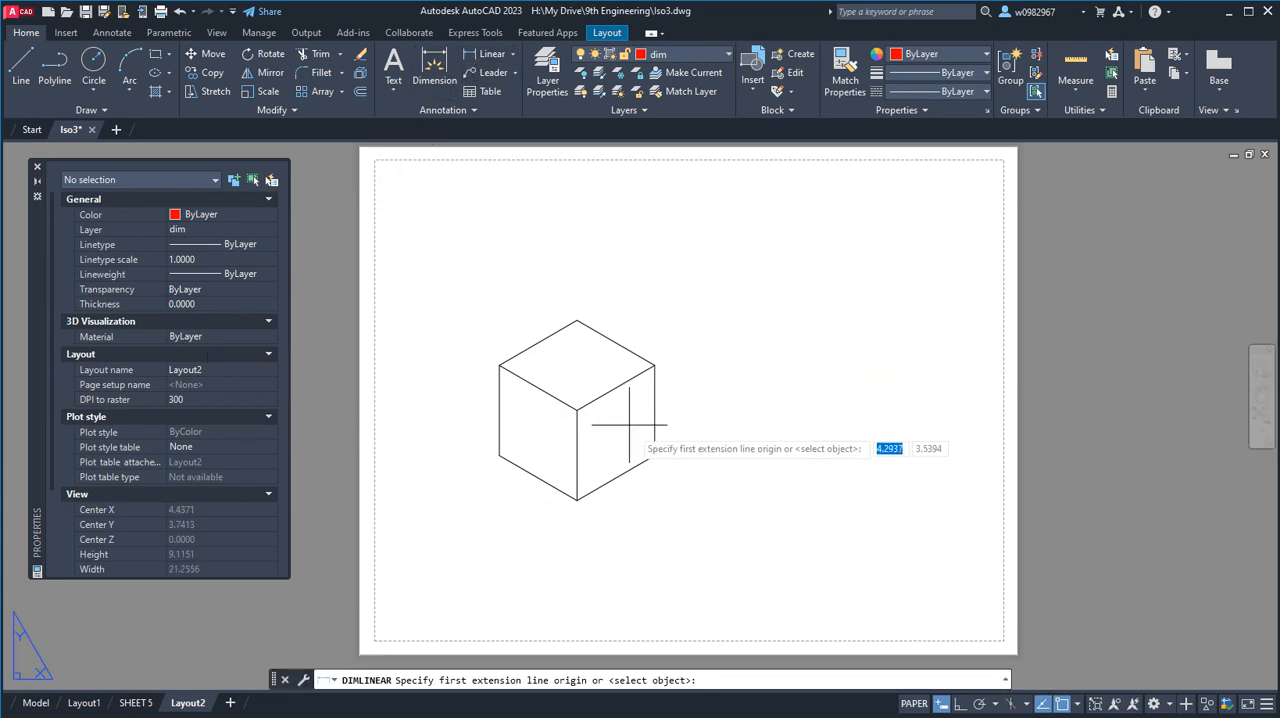
pyautogui.click(655, 454)
pyautogui.click(655, 366)
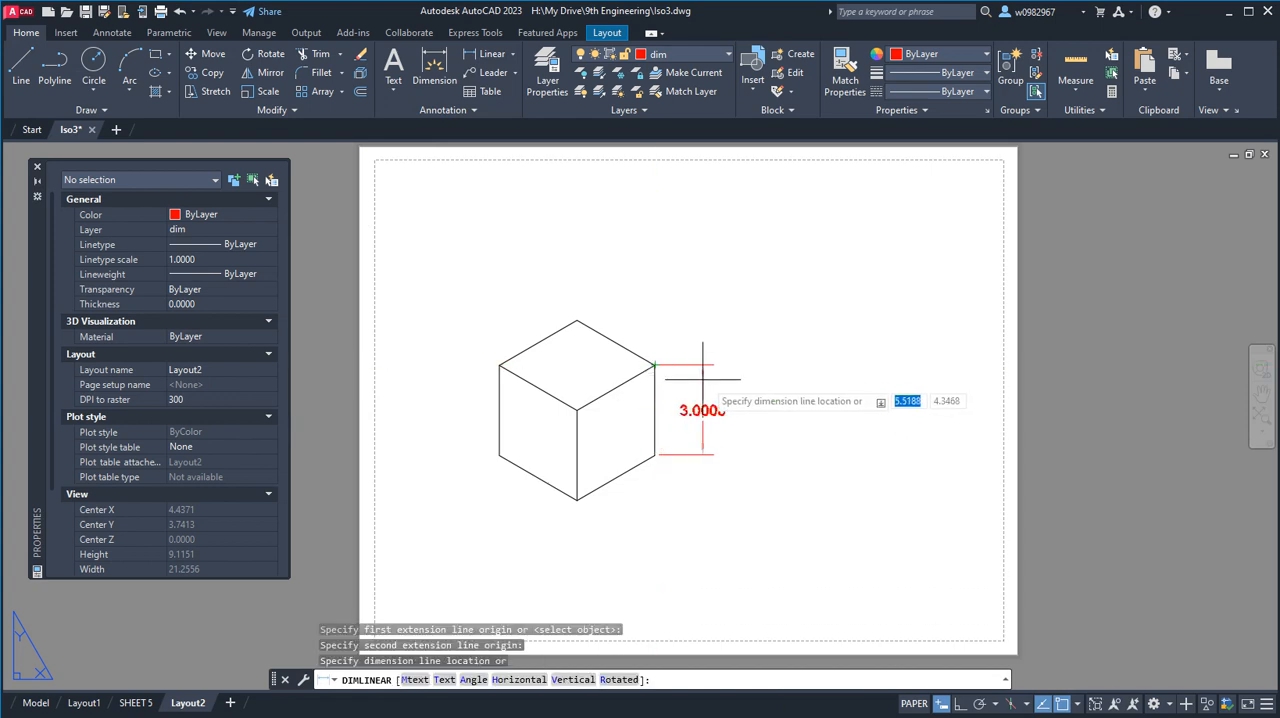
pyautogui.click(700, 381)
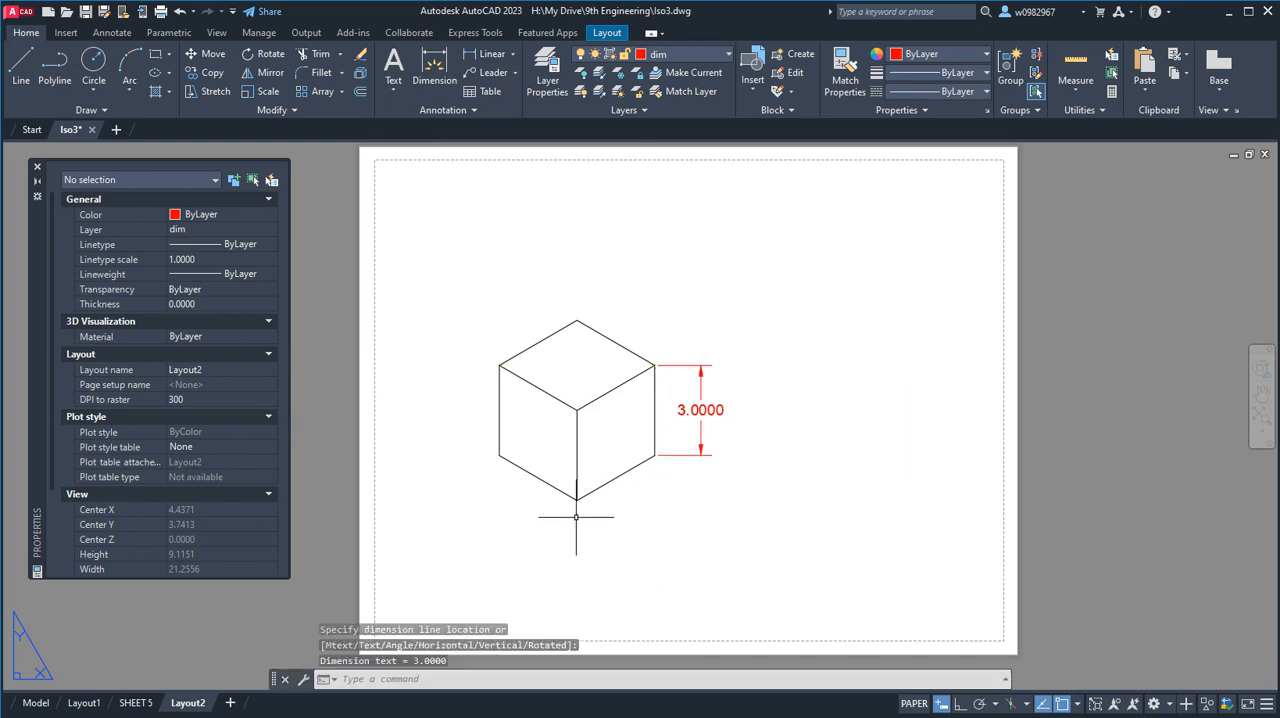
# Set the primary units precision of the vertical dimension to 0.
pyautogui.click(700, 410)
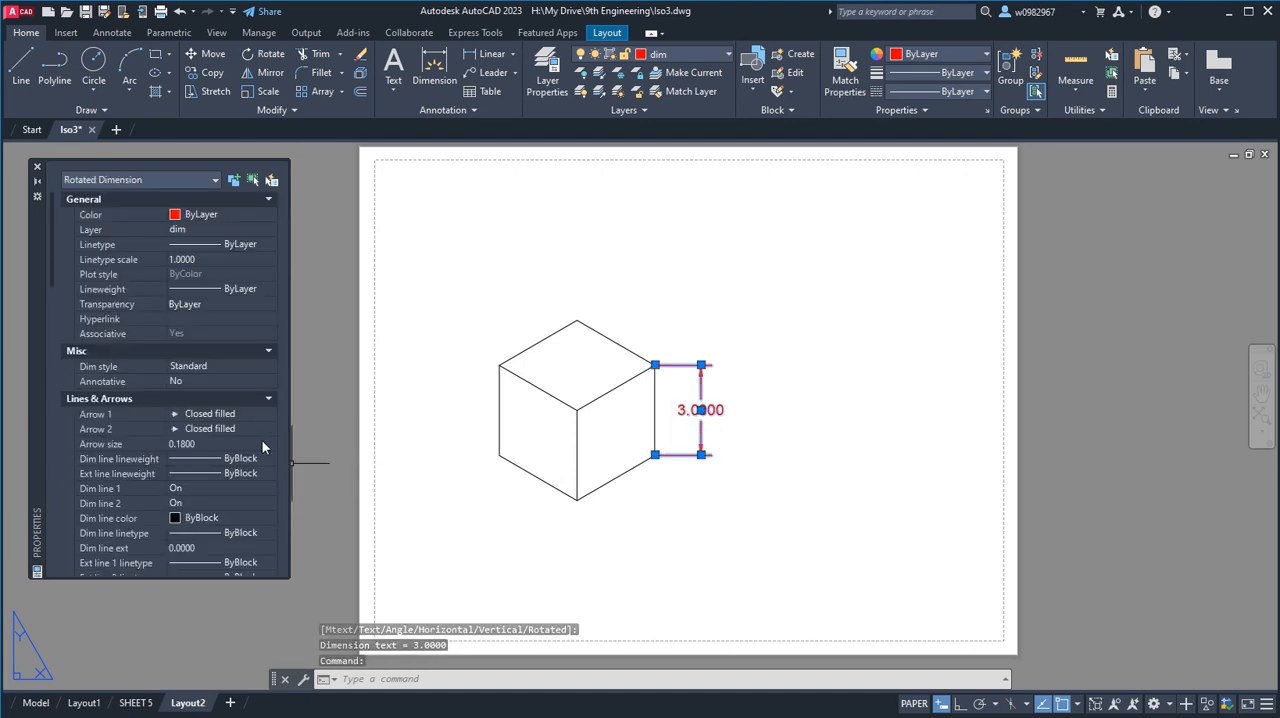
pyautogui.scroll(-15, 202, 442)
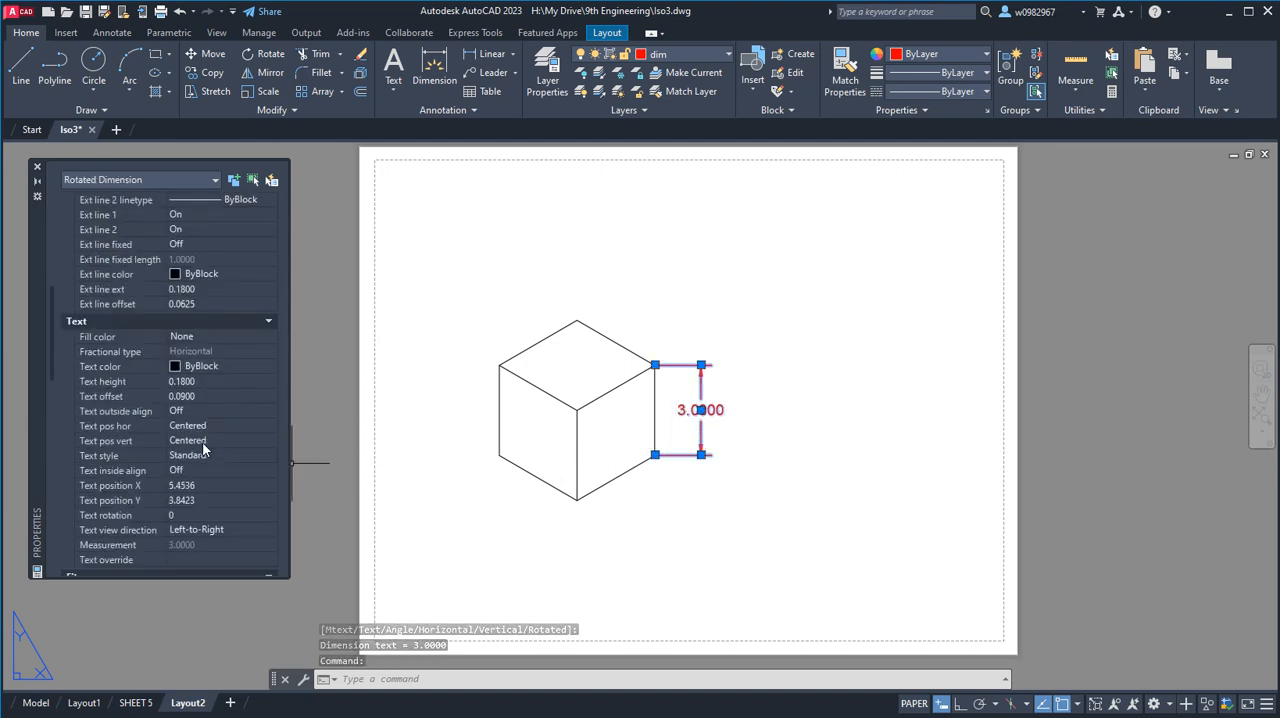
pyautogui.scroll(3, 202, 441)
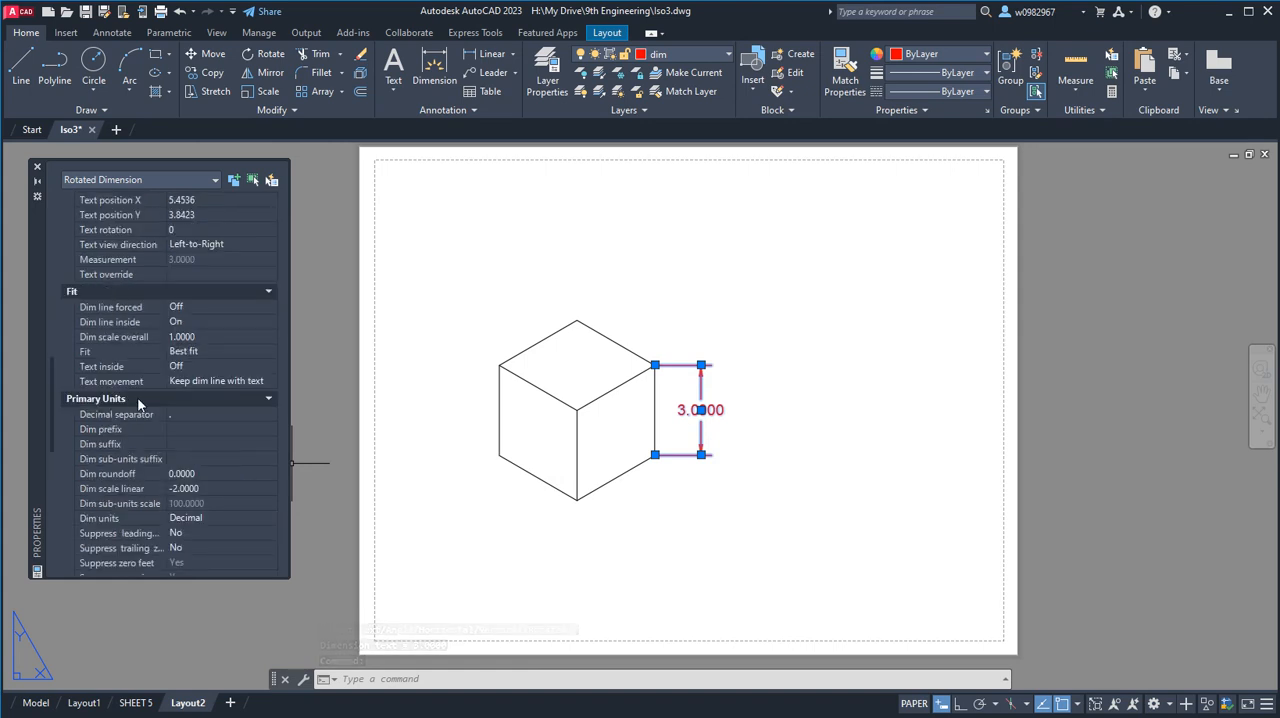
pyautogui.scroll(-3, 207, 510)
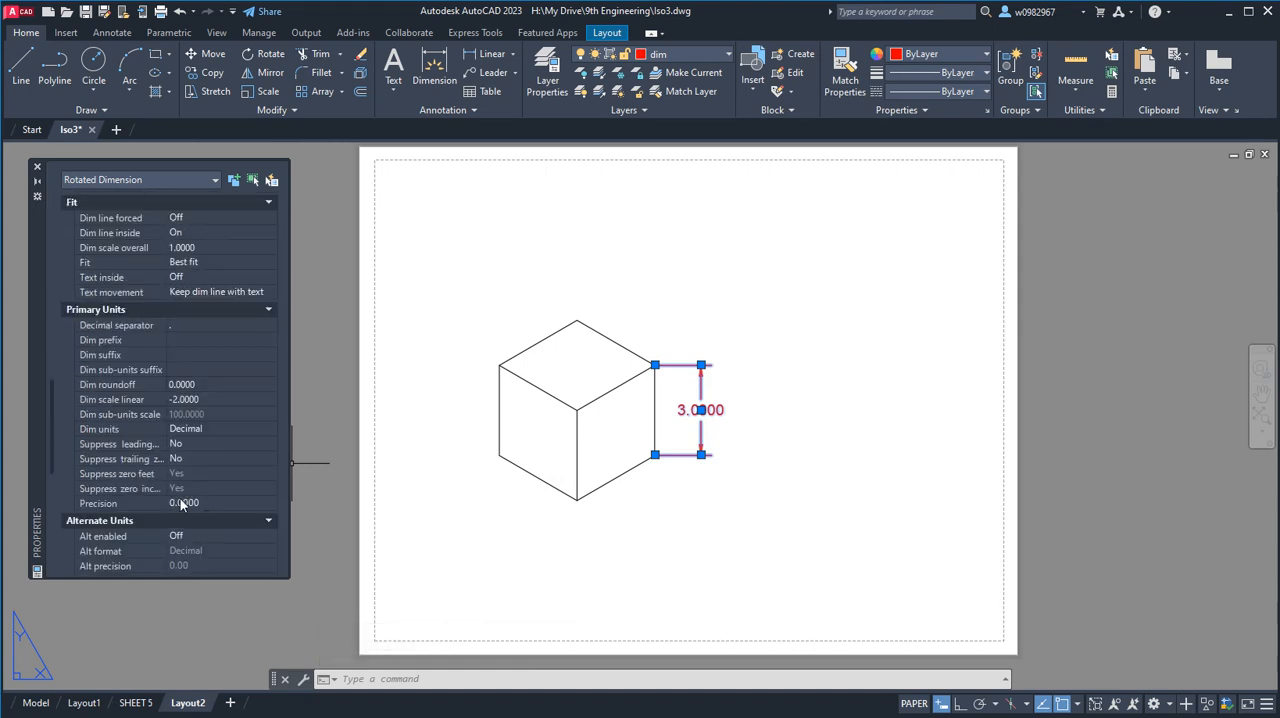
pyautogui.click(190, 503)
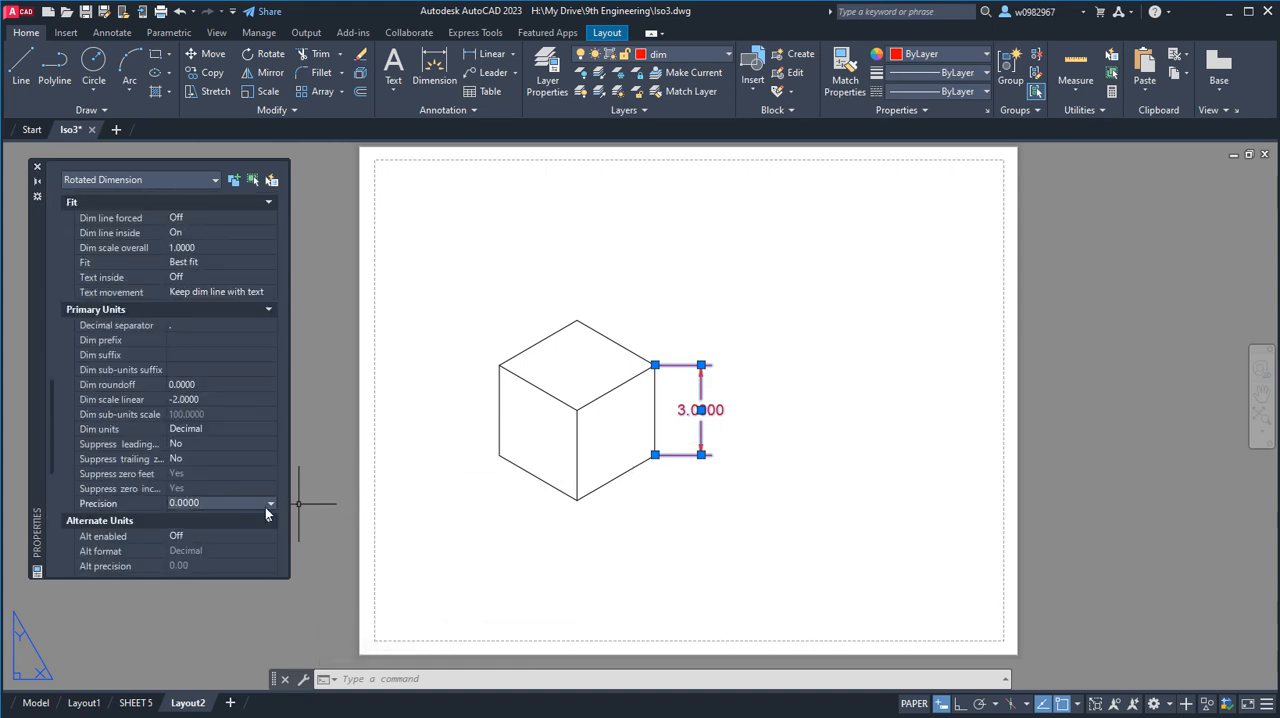
pyautogui.click(269, 503)
pyautogui.click(226, 516)
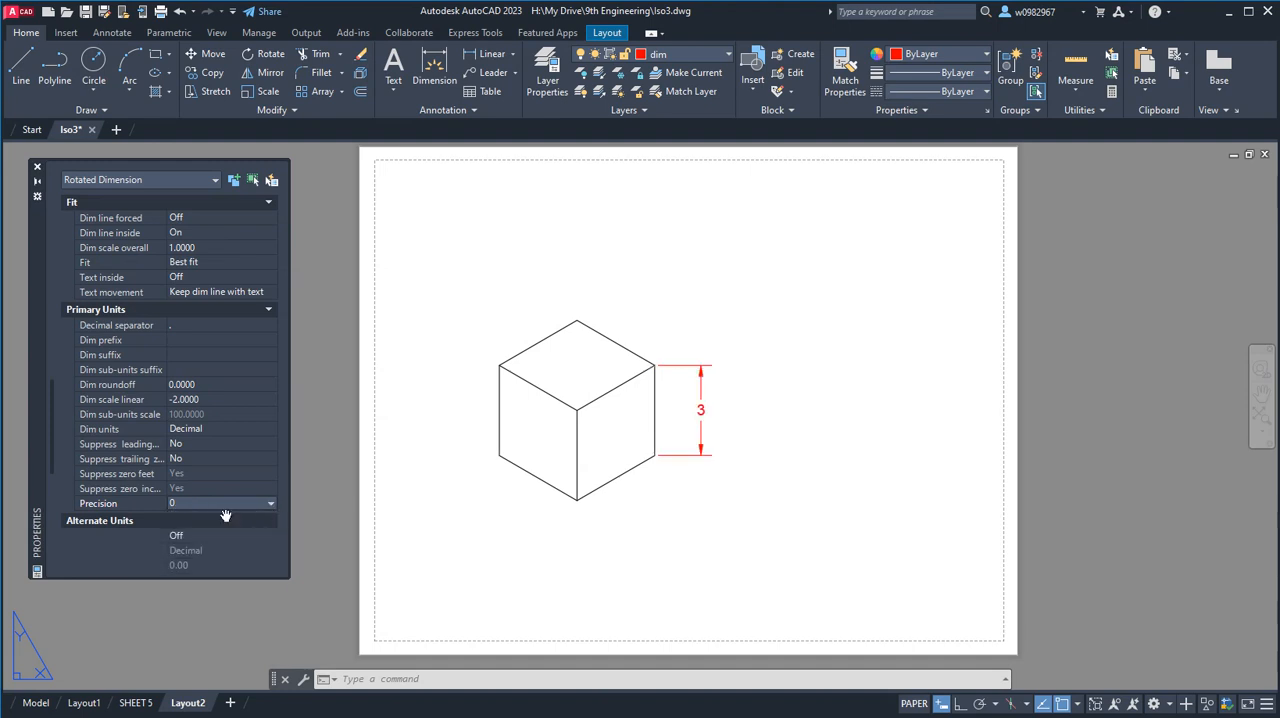
pyautogui.press('Escape')
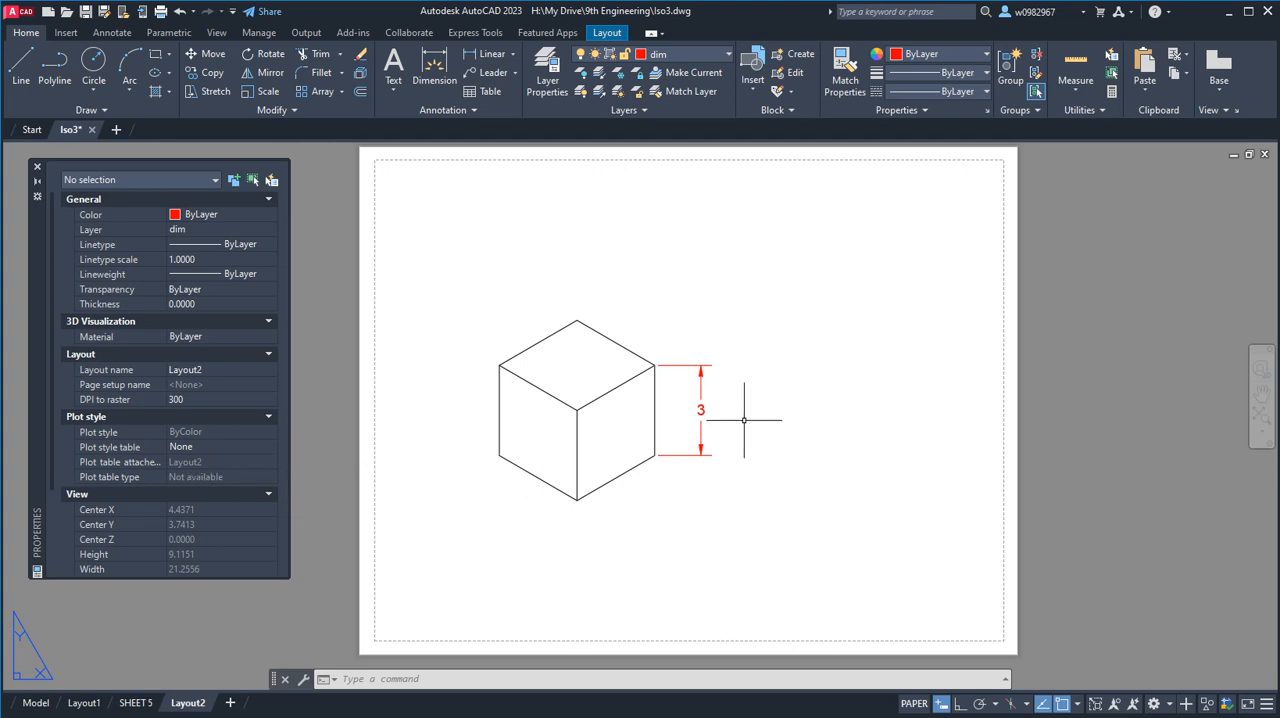
# Set the vertical dimension's vertical text position to Above and turn its inside text alignment on.
pyautogui.click(701, 412)
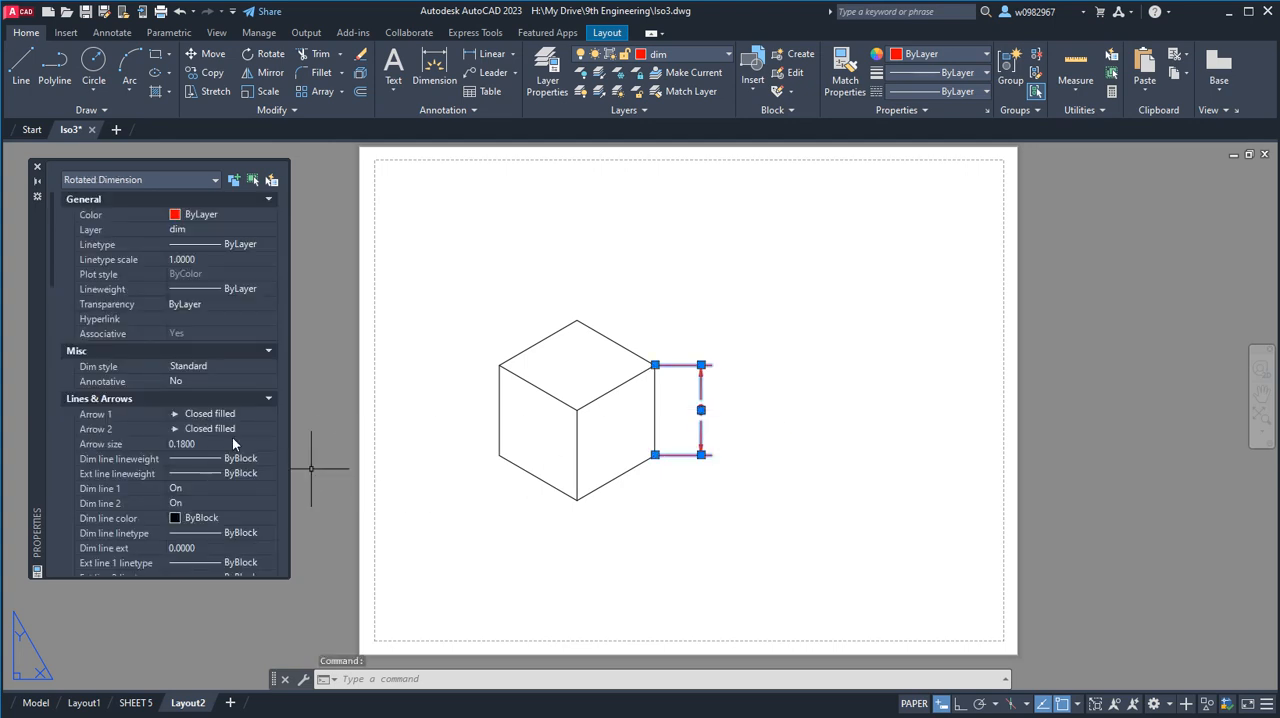
pyautogui.scroll(-8, 232, 437)
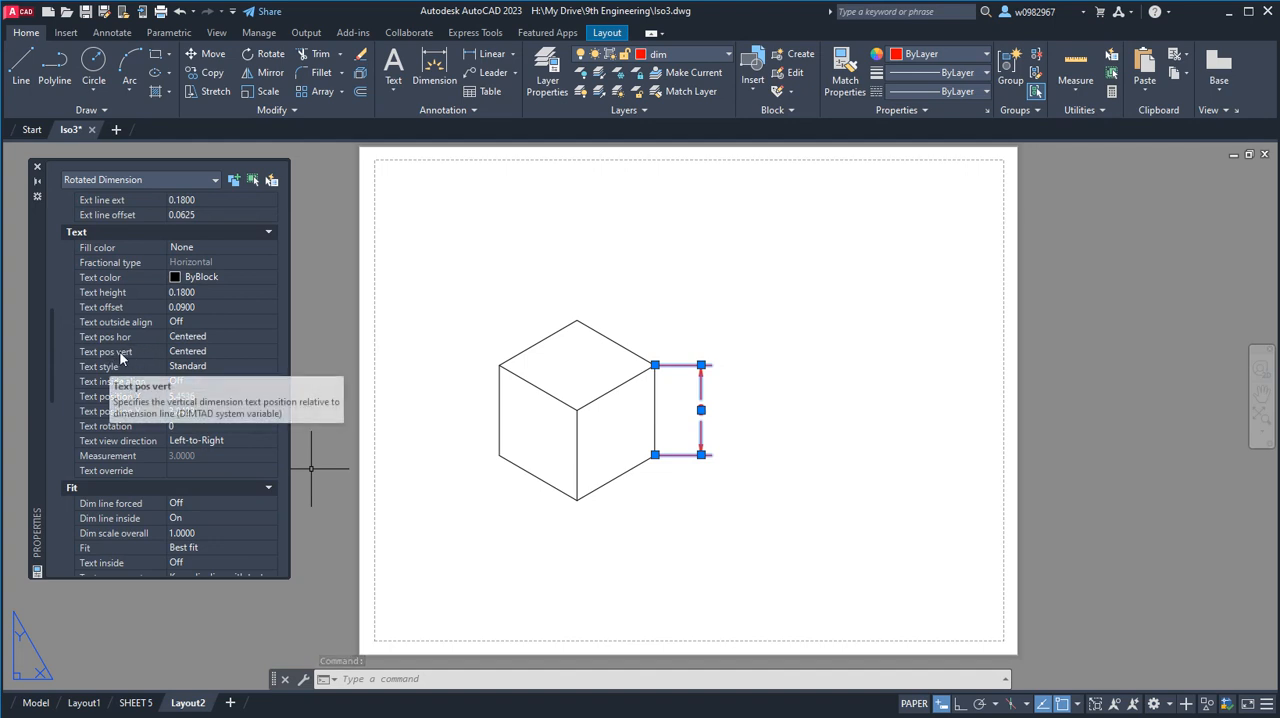
pyautogui.click(196, 356)
pyautogui.click(196, 356)
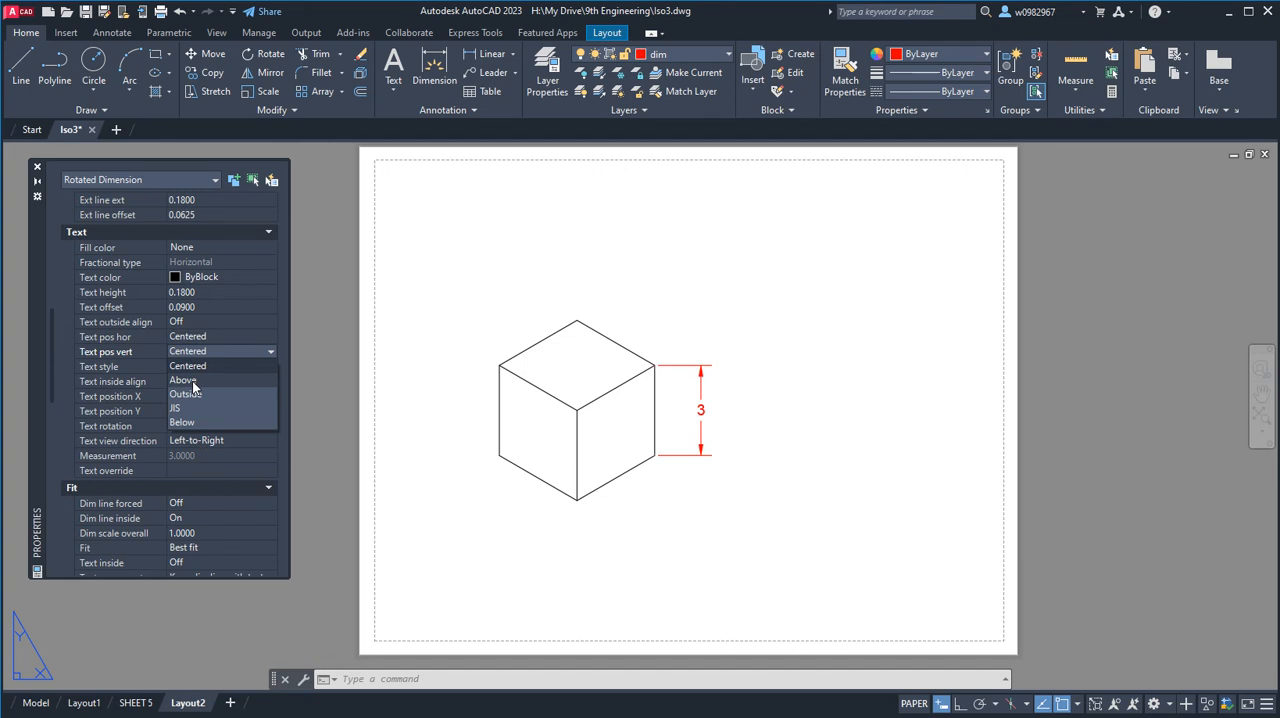
pyautogui.click(192, 381)
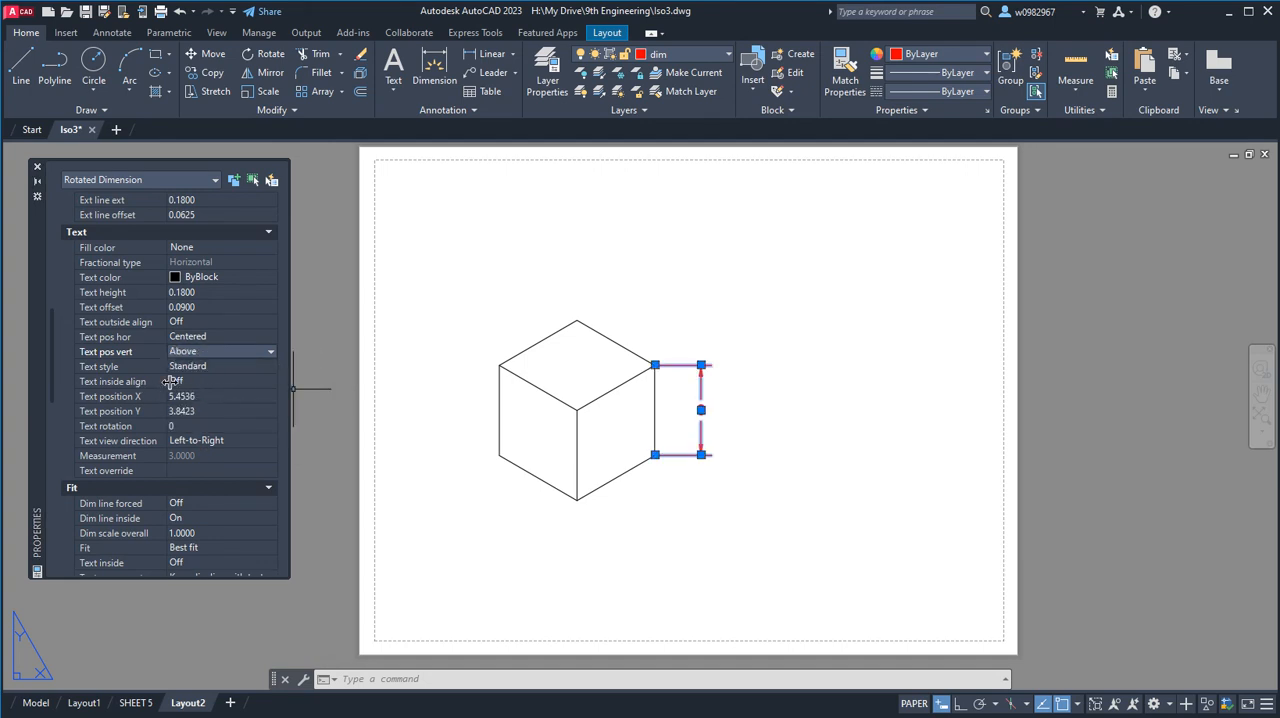
pyautogui.click(170, 381)
pyautogui.click(185, 384)
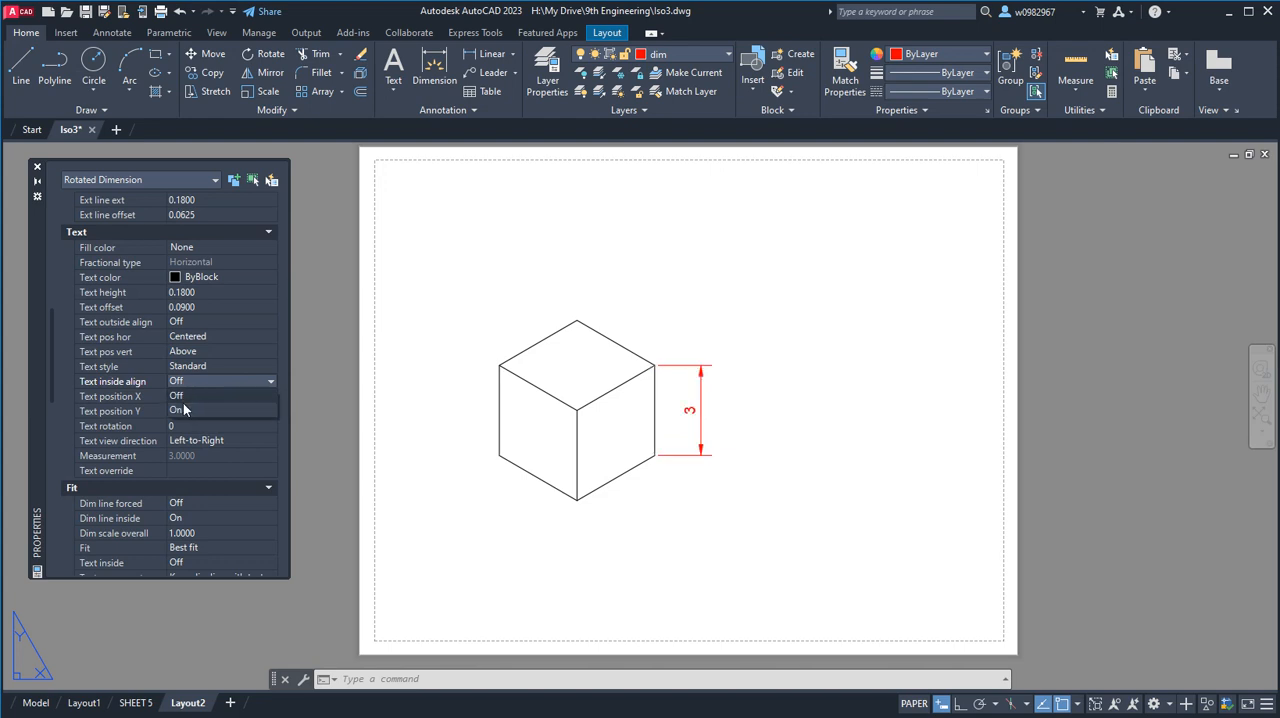
pyautogui.click(185, 410)
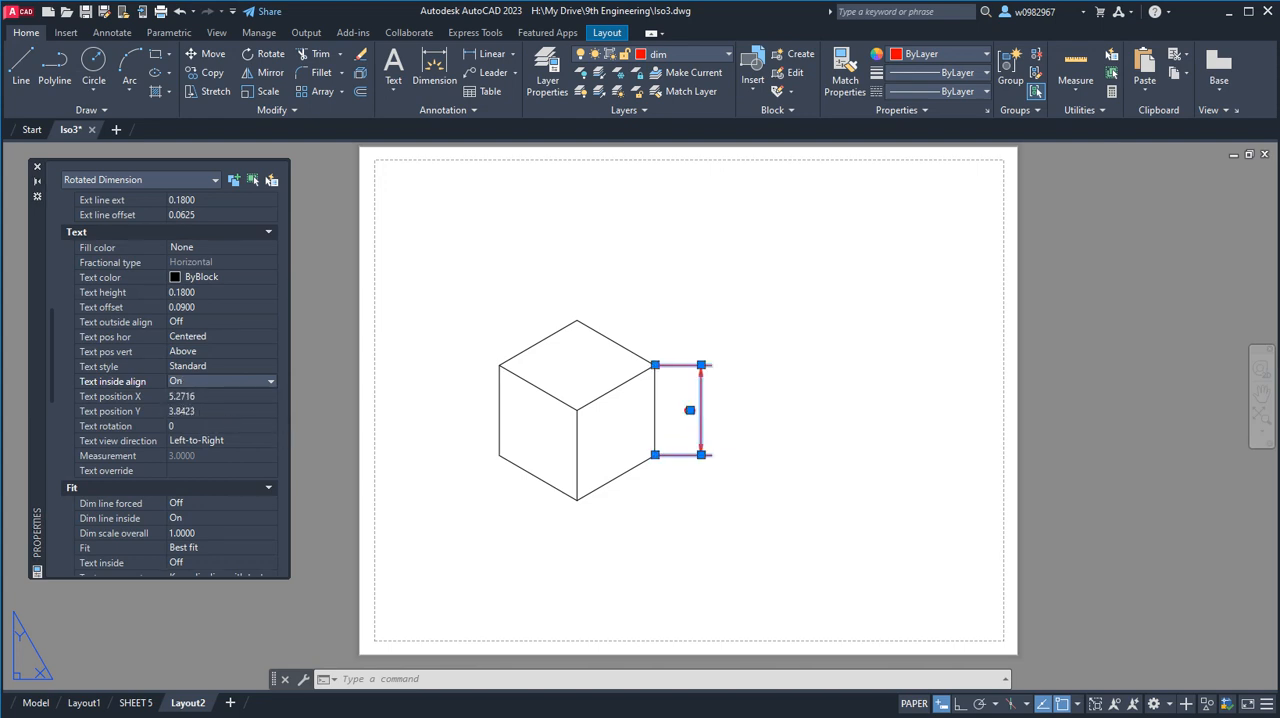
pyautogui.press('Escape')
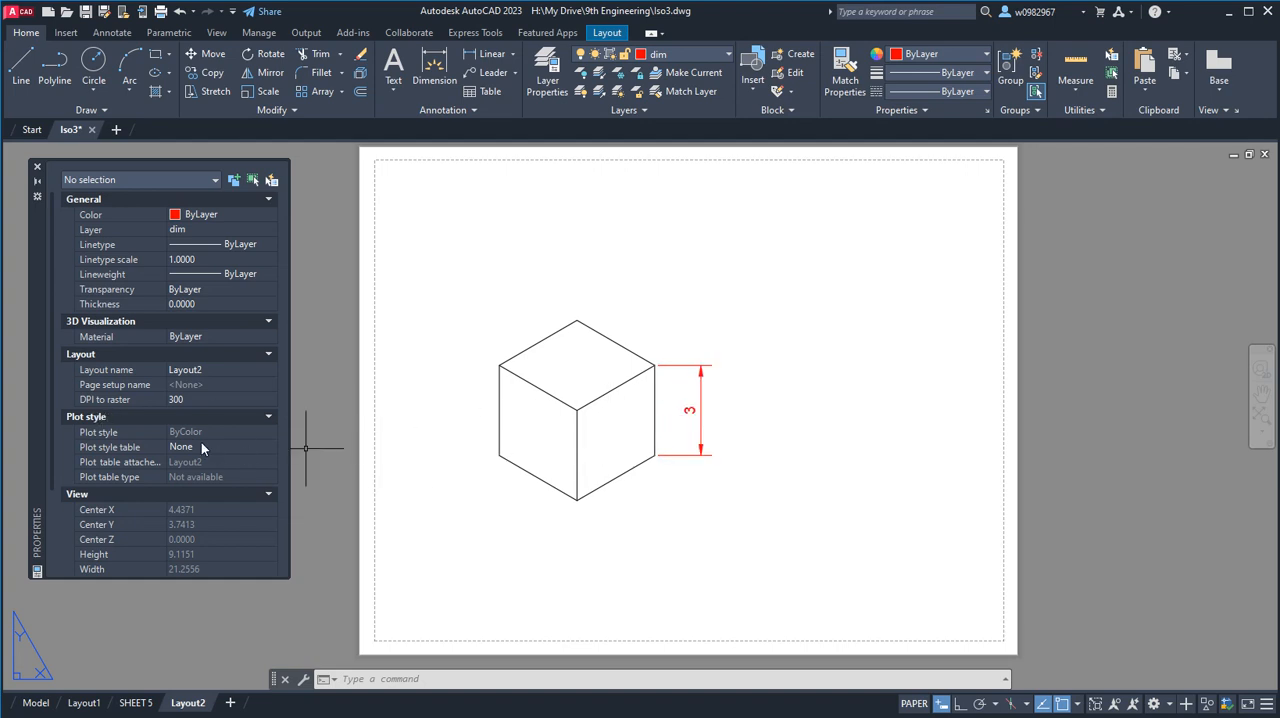
# Examine the vertical dimension's text, line and extension line properties, including the available extension line colors.
pyautogui.click(692, 412)
pyautogui.scroll(-5, 136, 474)
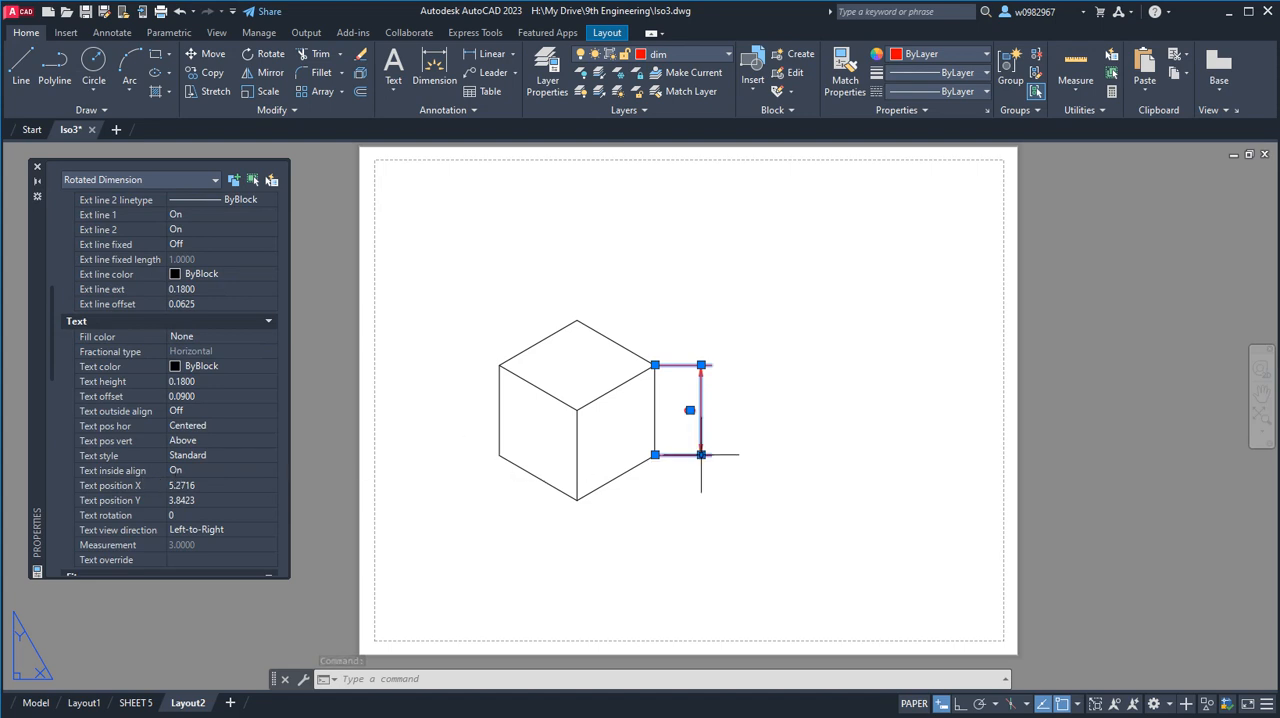
pyautogui.press('Escape')
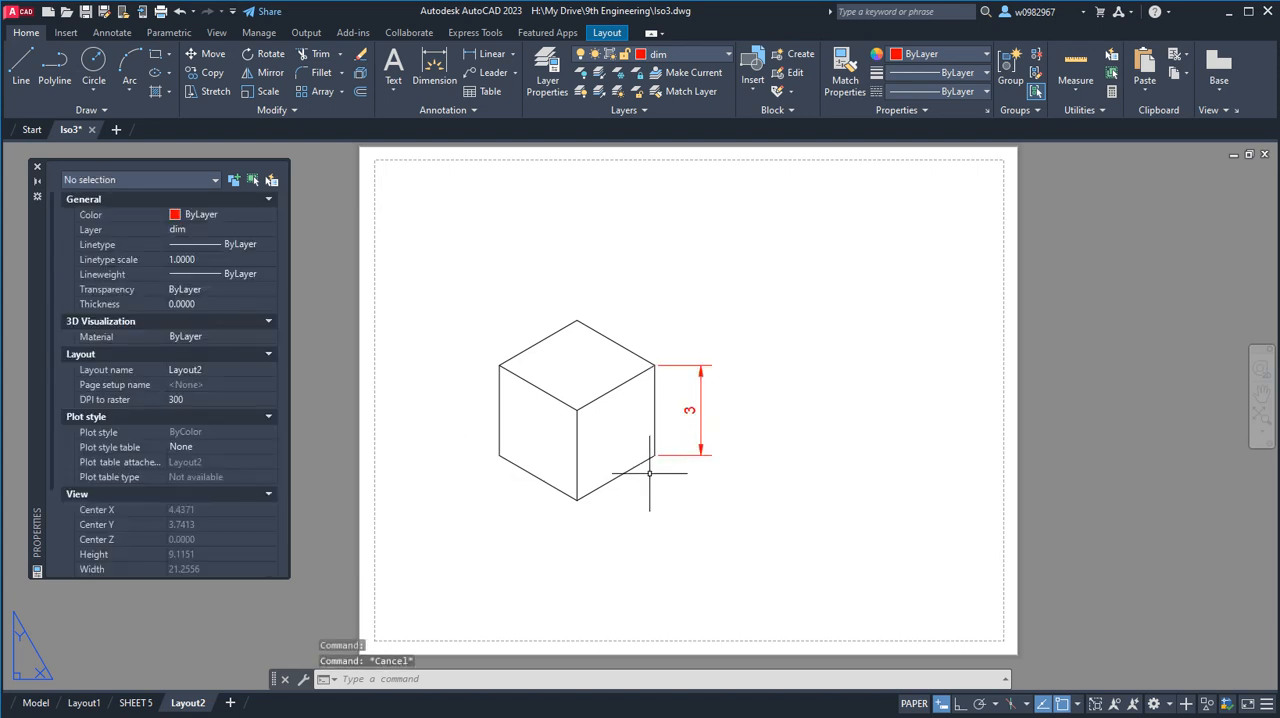
pyautogui.scroll(2, 684, 466)
pyautogui.moveTo(703, 466); pyautogui.dragTo(737, 509, button='middle')
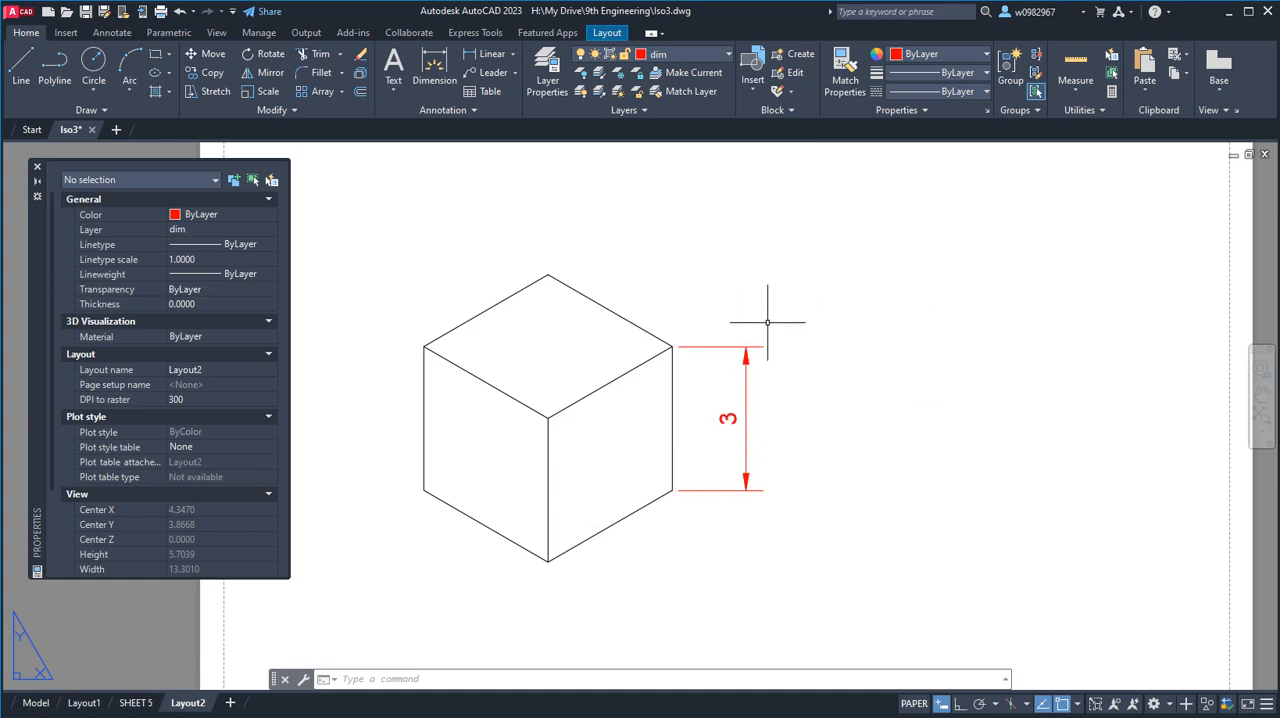
pyautogui.click(748, 385)
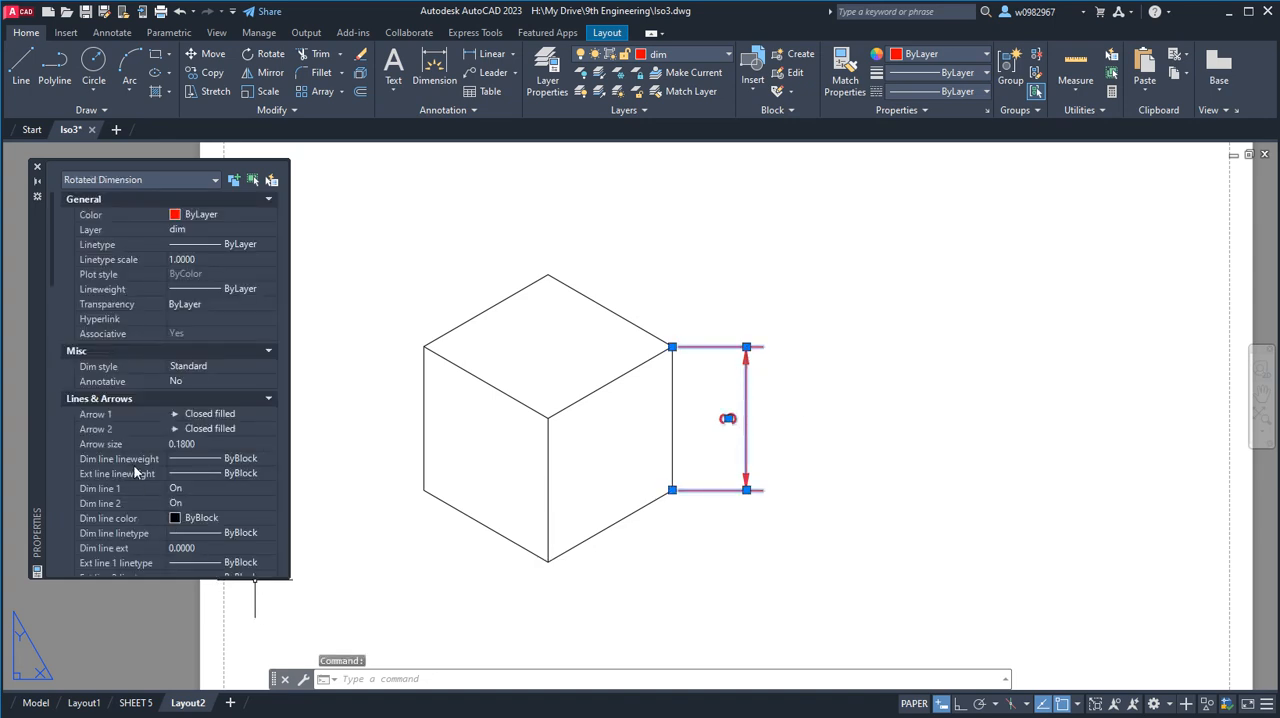
pyautogui.scroll(-3, 139, 468)
pyautogui.scroll(-3, 113, 400)
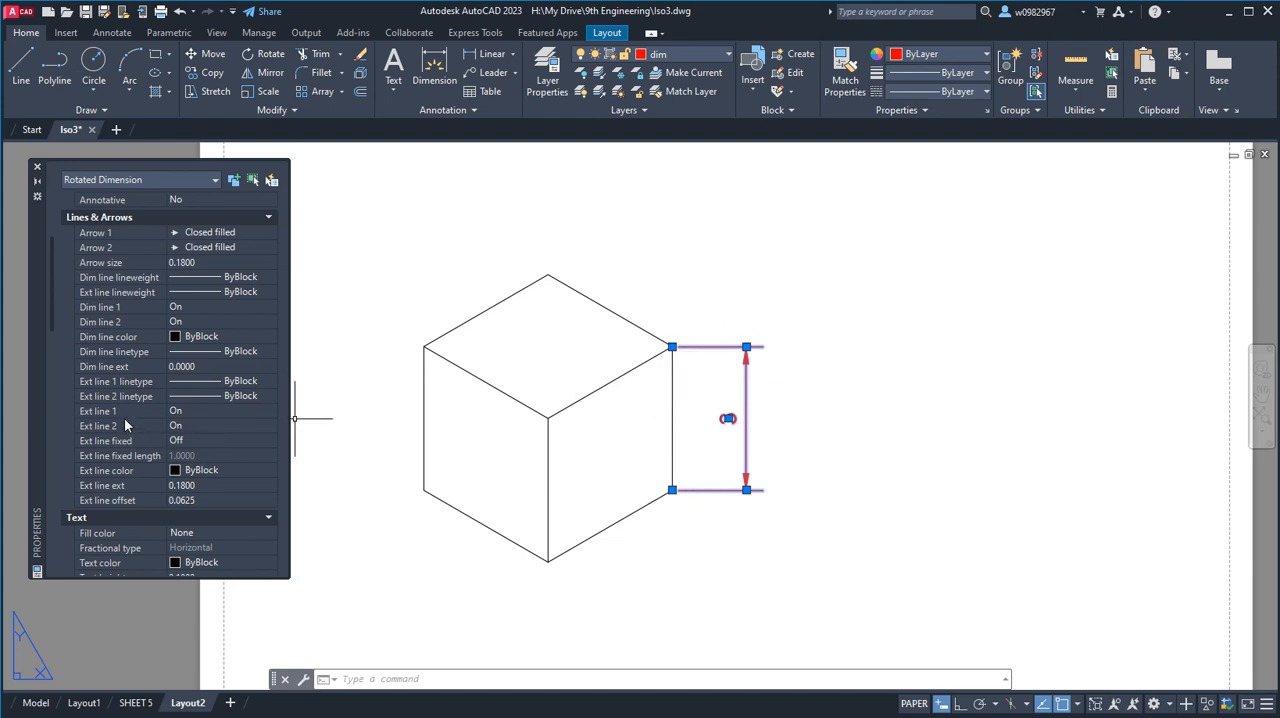
pyautogui.click(176, 473)
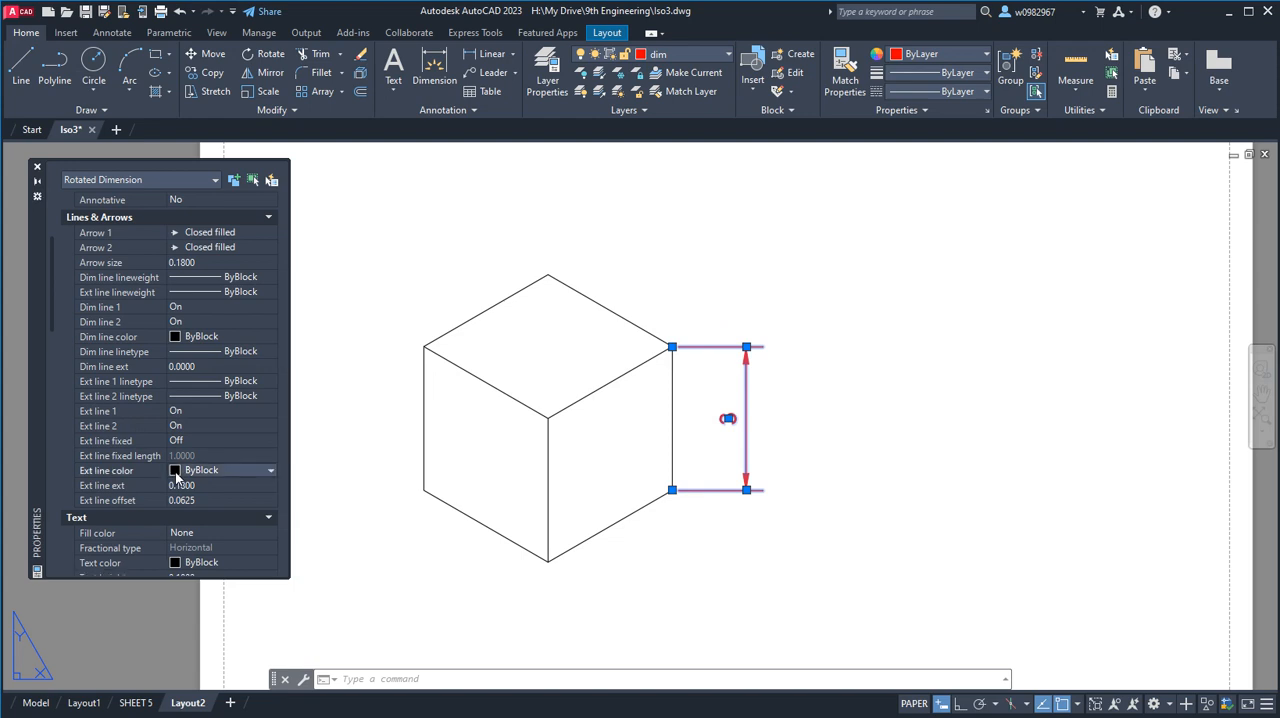
pyautogui.click(176, 474)
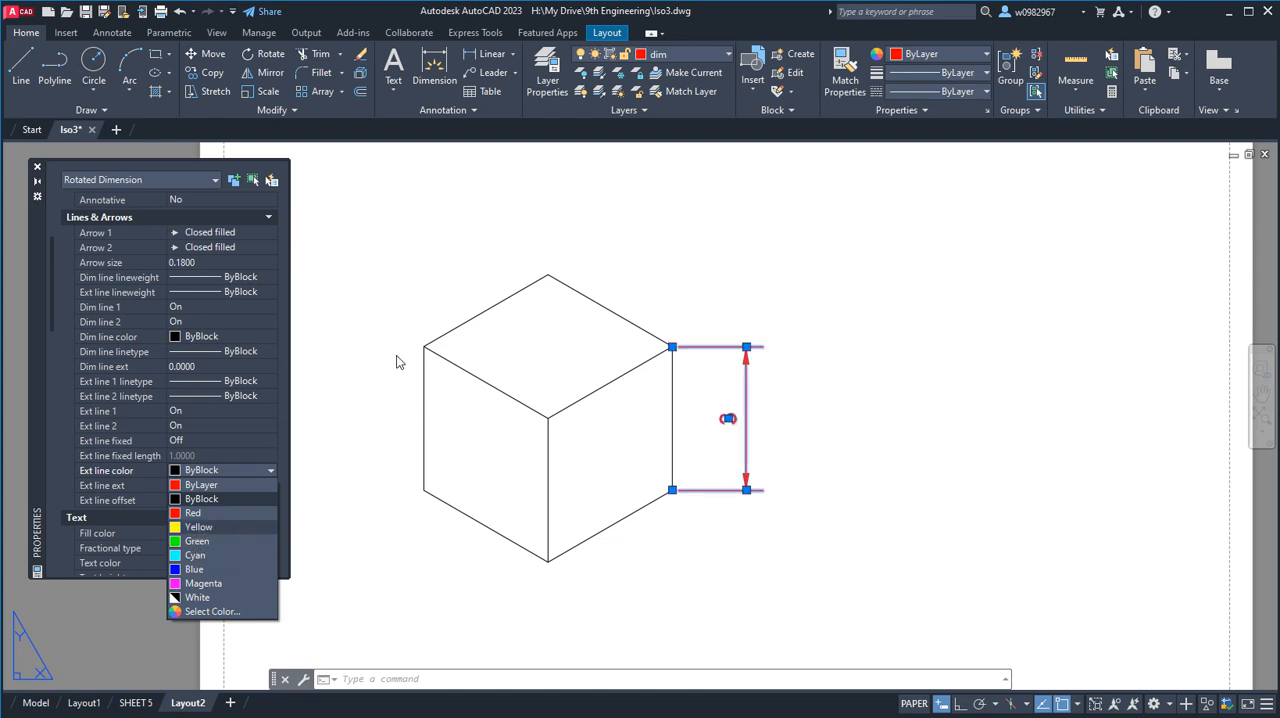
pyautogui.press('Escape')
pyautogui.press('Escape')
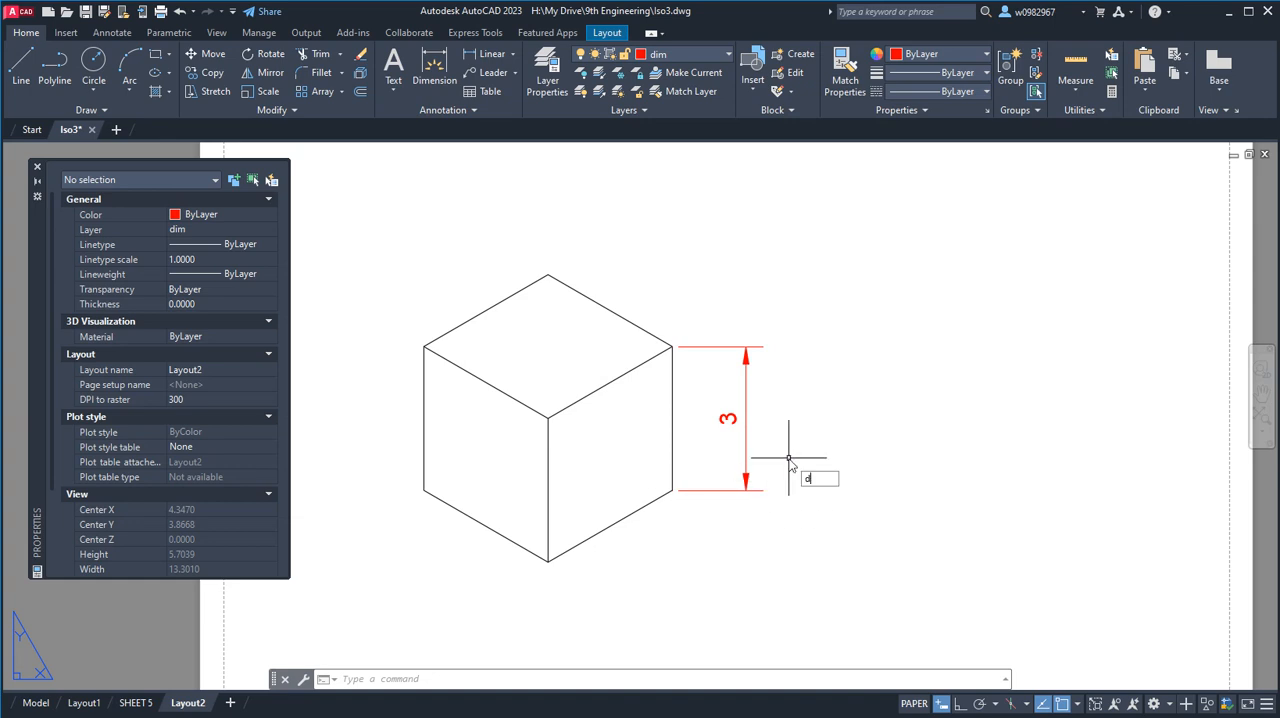
# Oblique the vertical dimension with DIMEDIT, taking the angle from the cube's right upper corner to the front corner of the top face.
pyautogui.write('mEDIT')
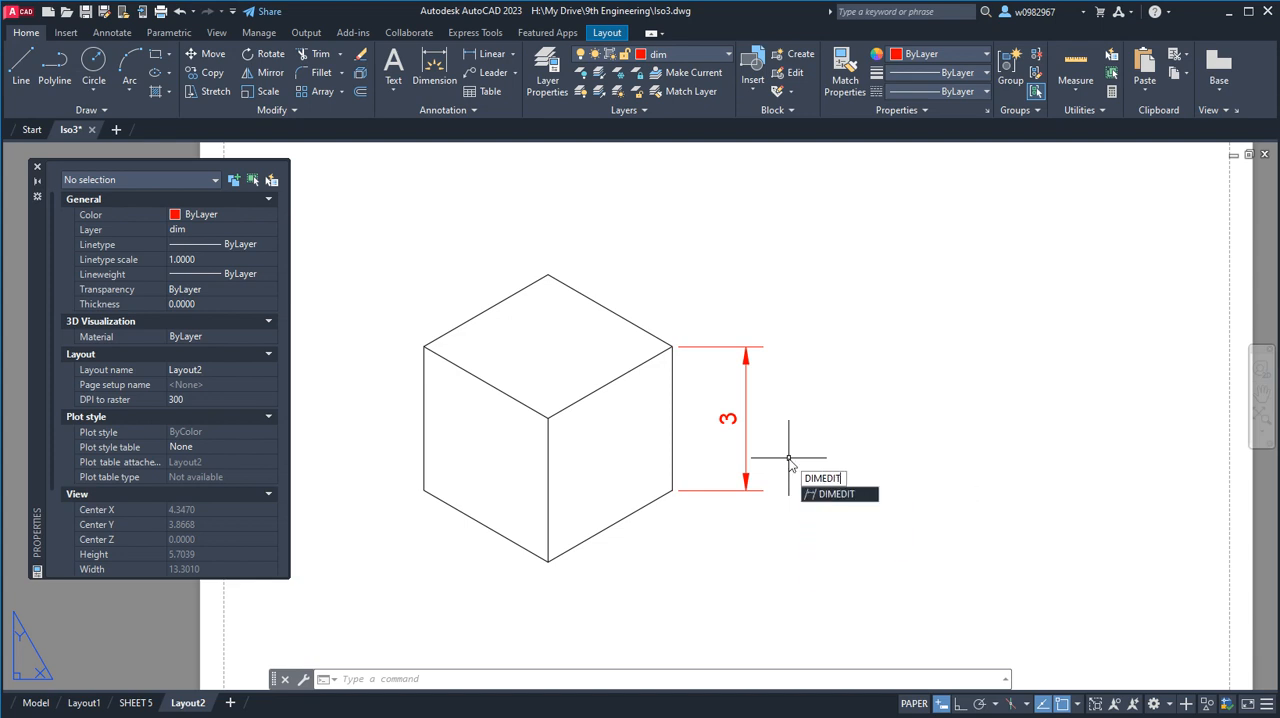
pyautogui.press('Return')
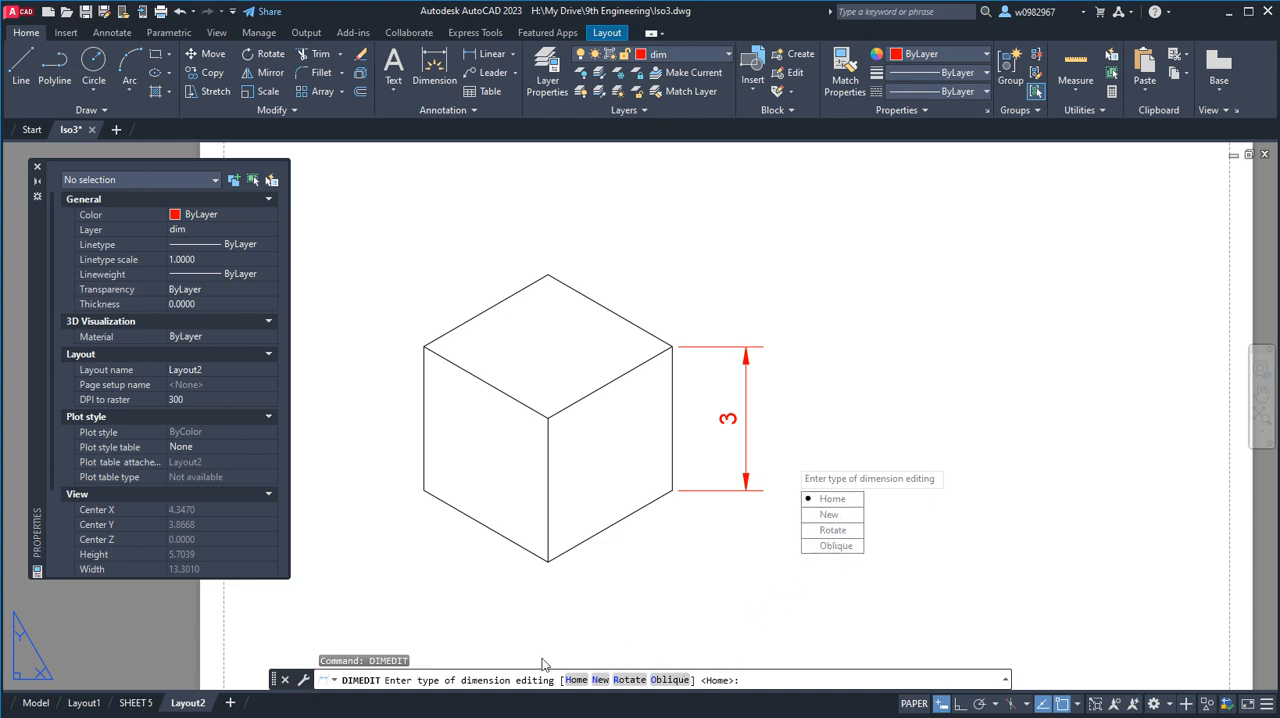
pyautogui.click(669, 680)
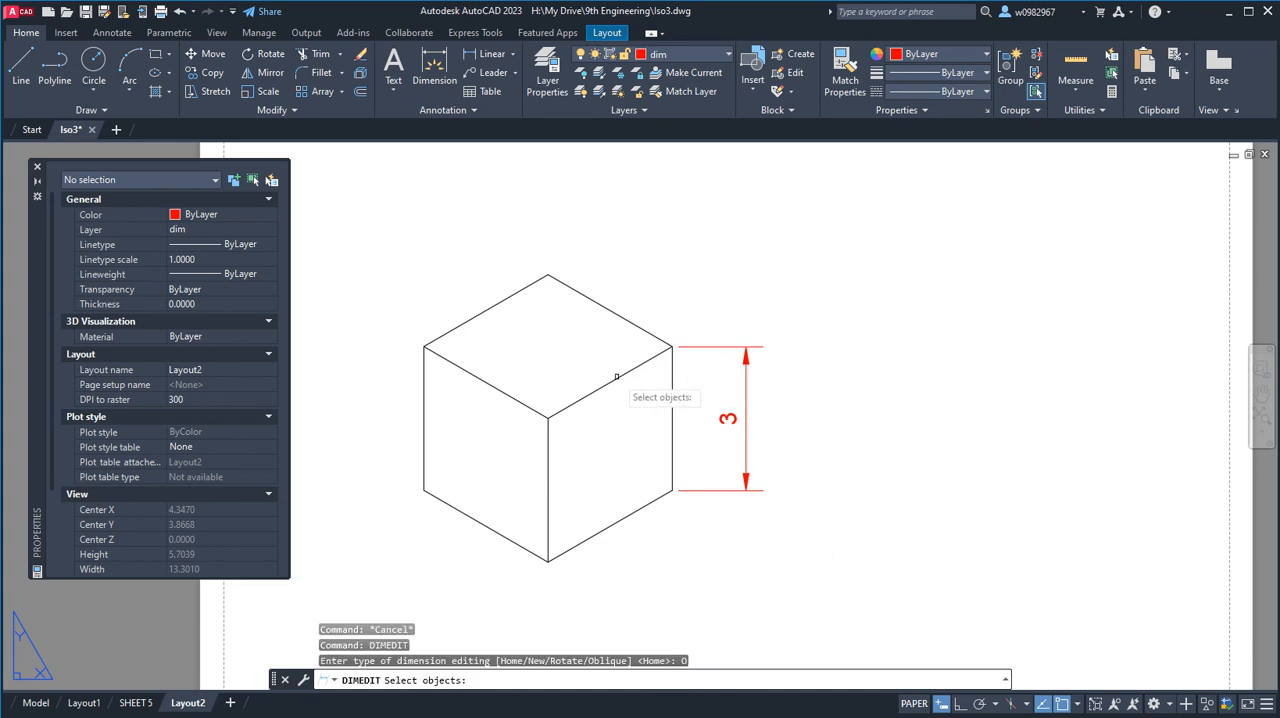
pyautogui.click(746, 360)
pyautogui.press('Return')
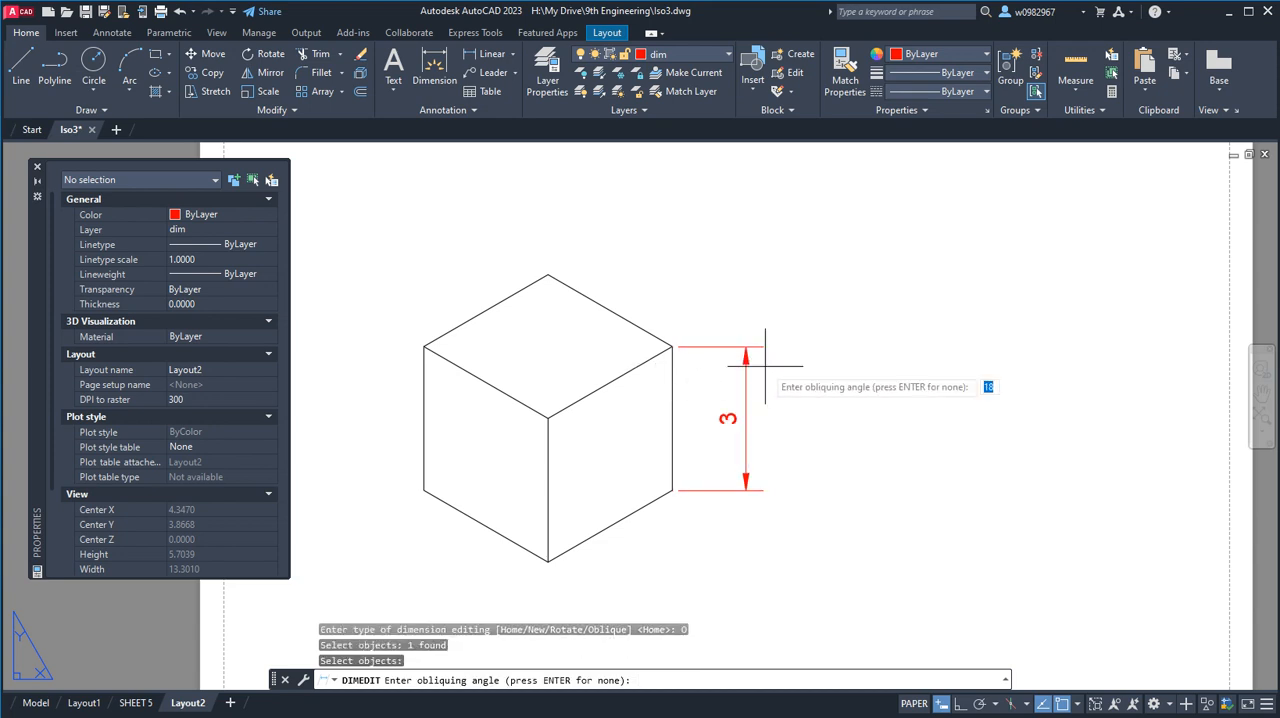
pyautogui.click(670, 348)
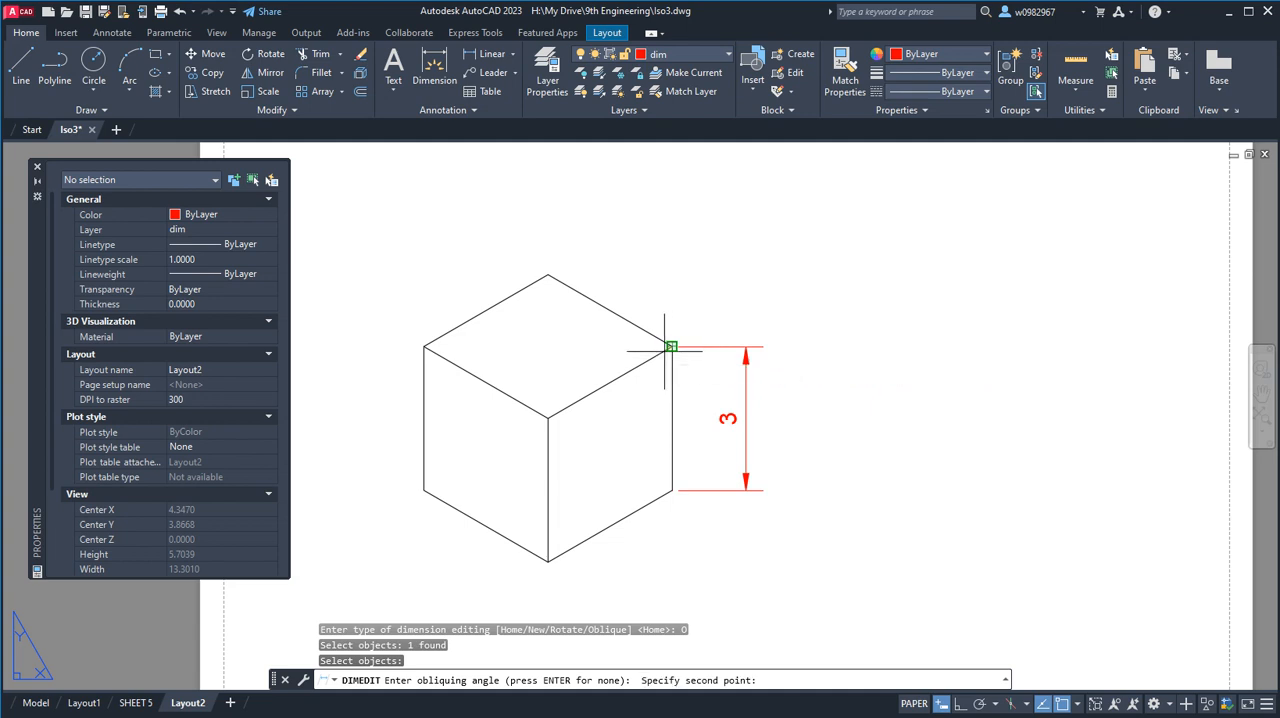
pyautogui.click(546, 416)
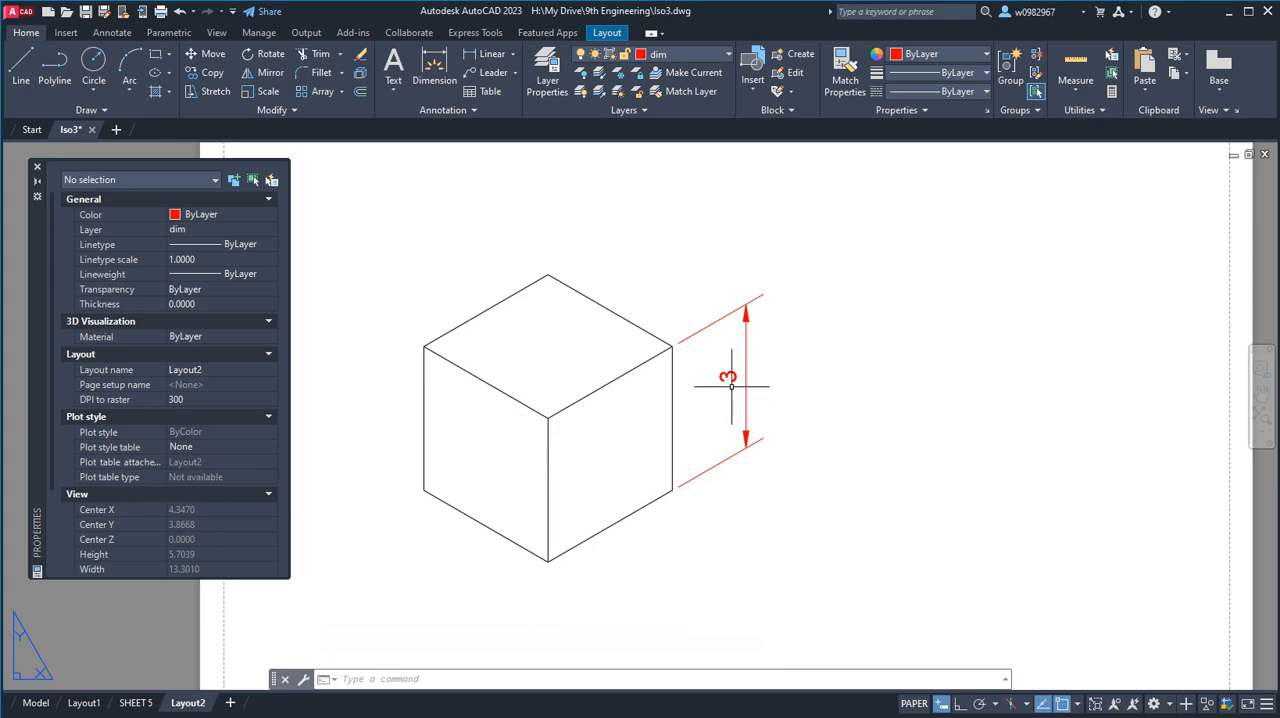
# Add a second linear dimension to the cube's right vertical edge, placing its dimension line outside the first one.
pyautogui.click(485, 54)
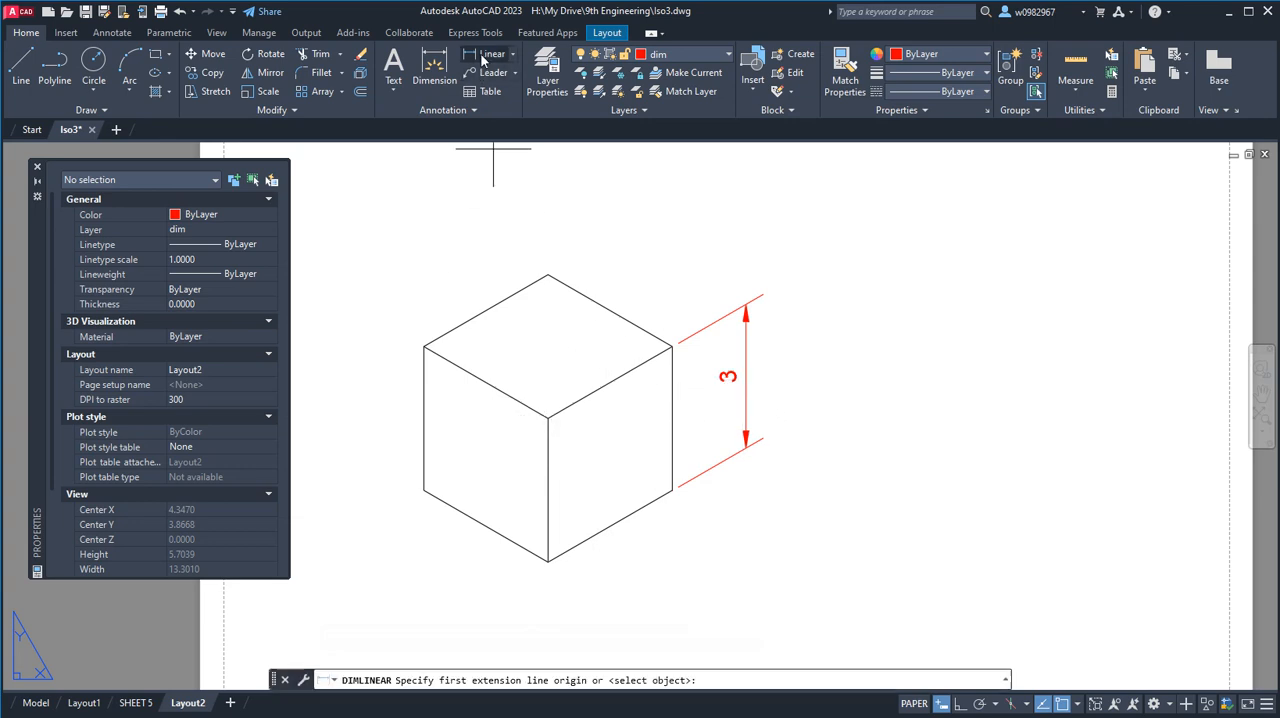
pyautogui.click(672, 347)
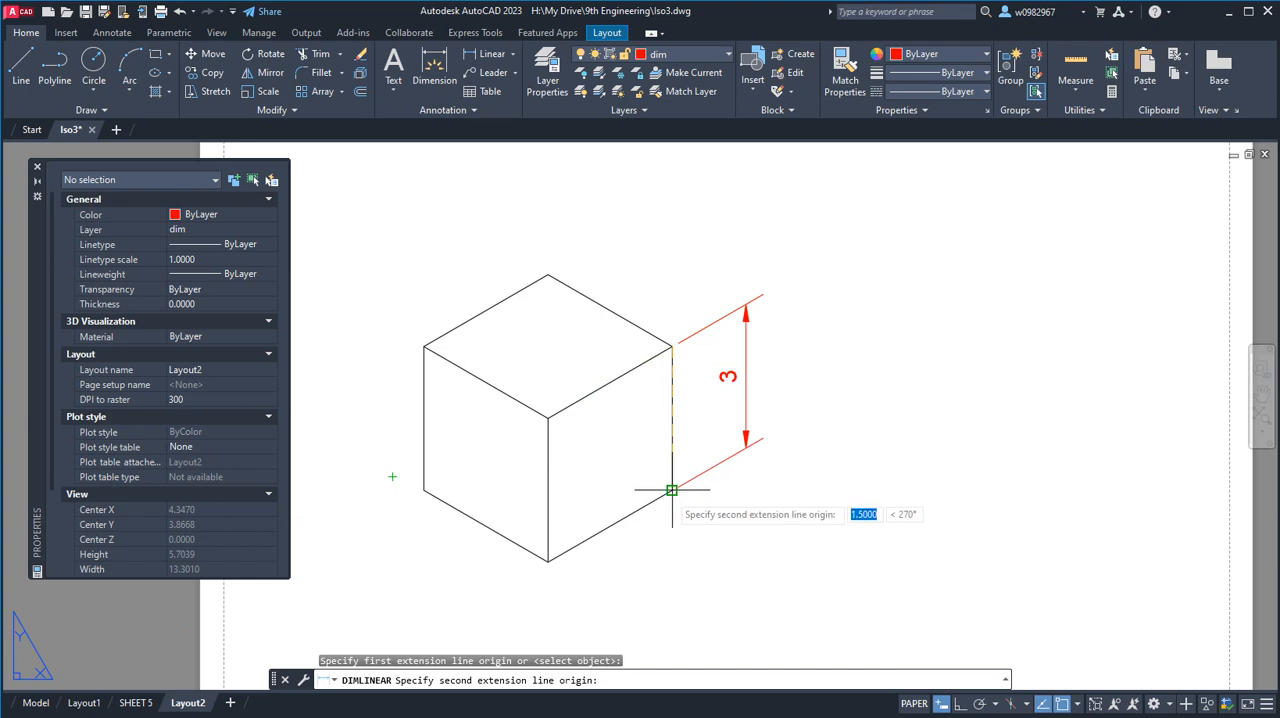
pyautogui.click(672, 490)
pyautogui.click(790, 529)
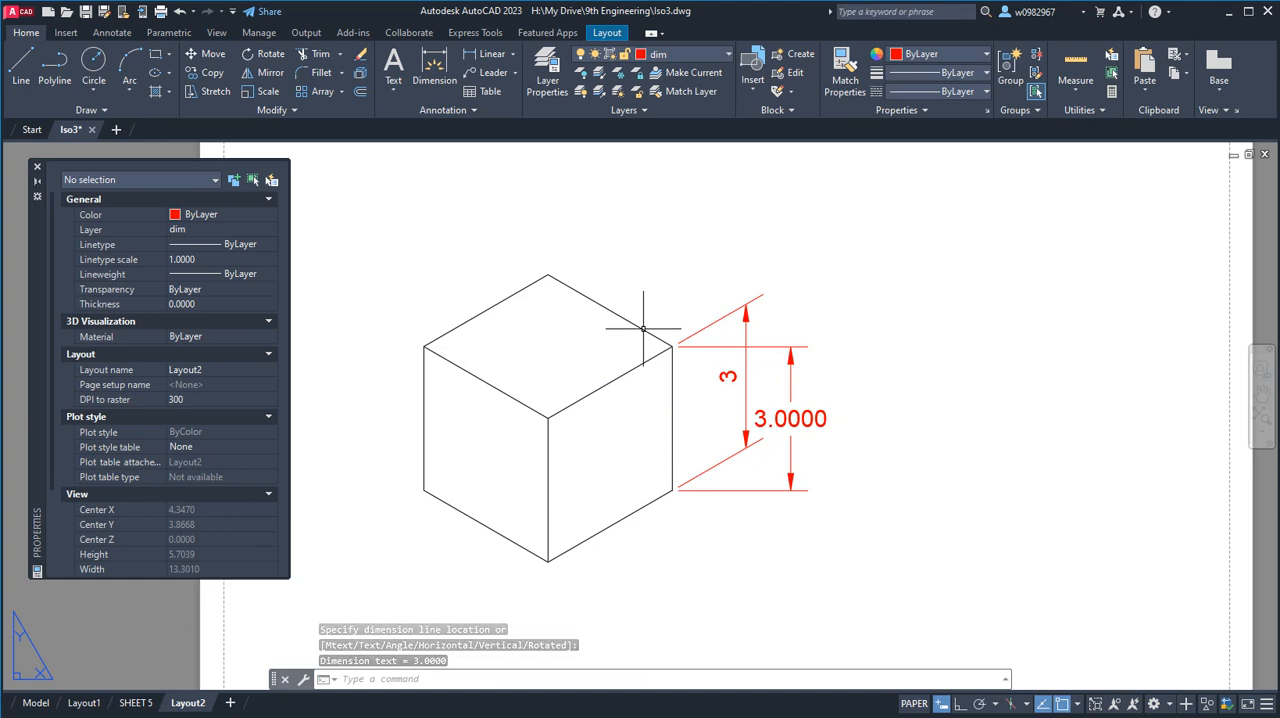
# Oblique the outer vertical dimension with DIMEDIT, taking the angle from the cube's right upper corner to its topmost corner.
pyautogui.write('dimedit')
pyautogui.press('Return')
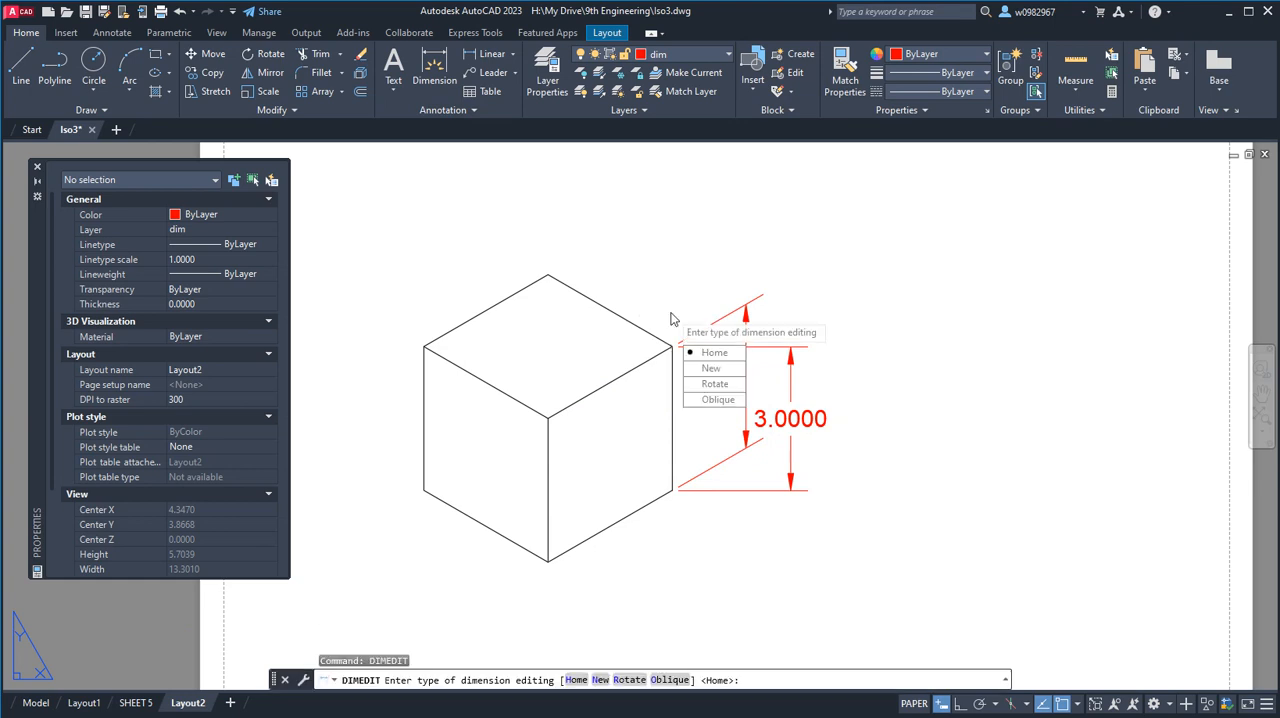
pyautogui.click(714, 399)
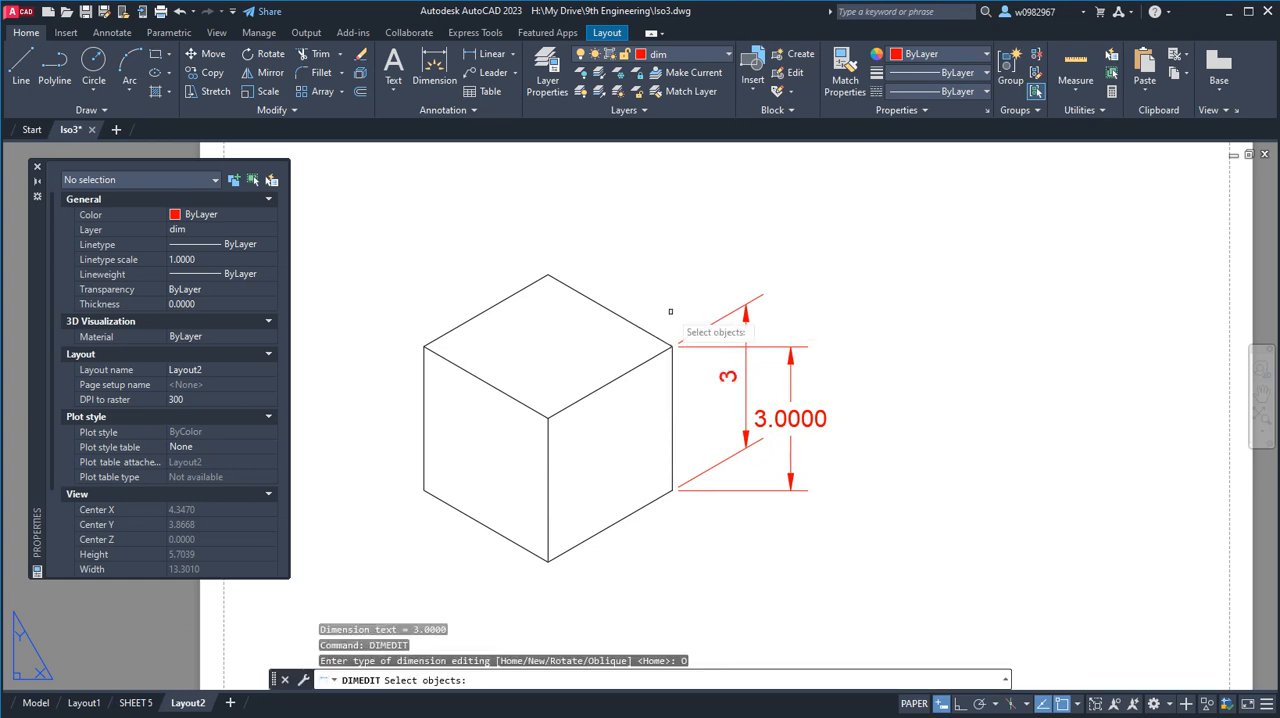
pyautogui.click(790, 362)
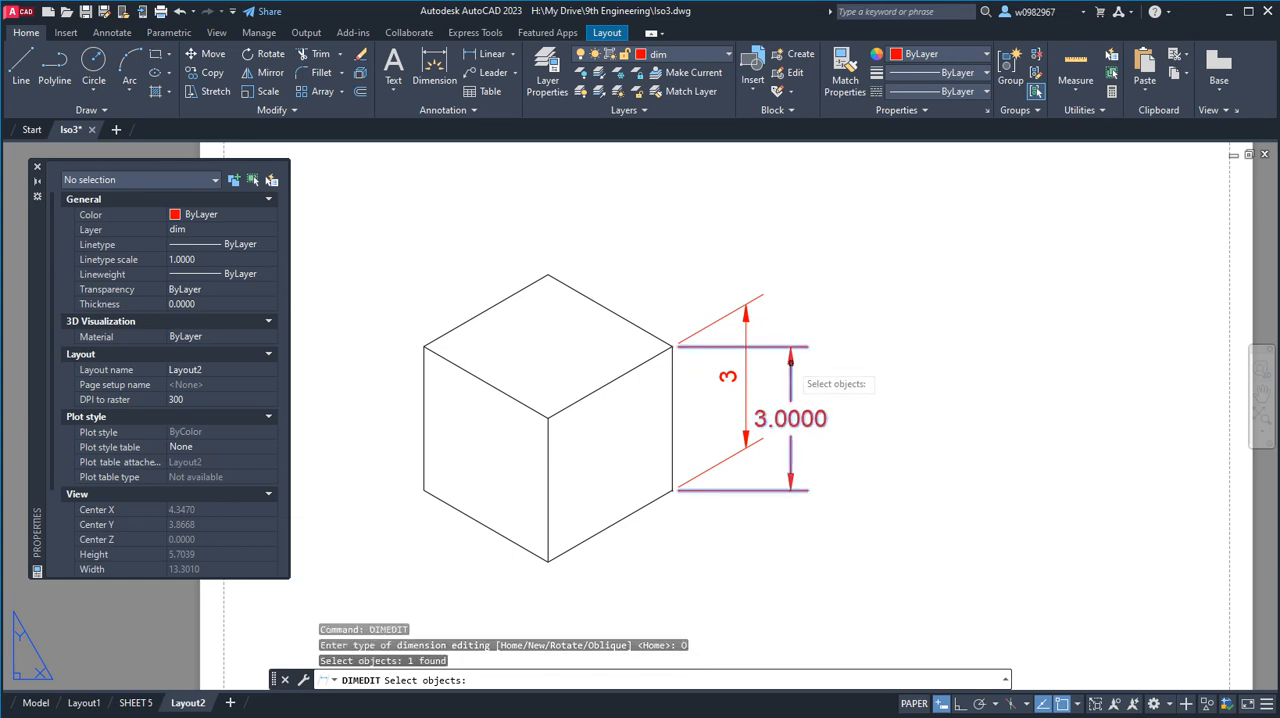
pyautogui.press('Return')
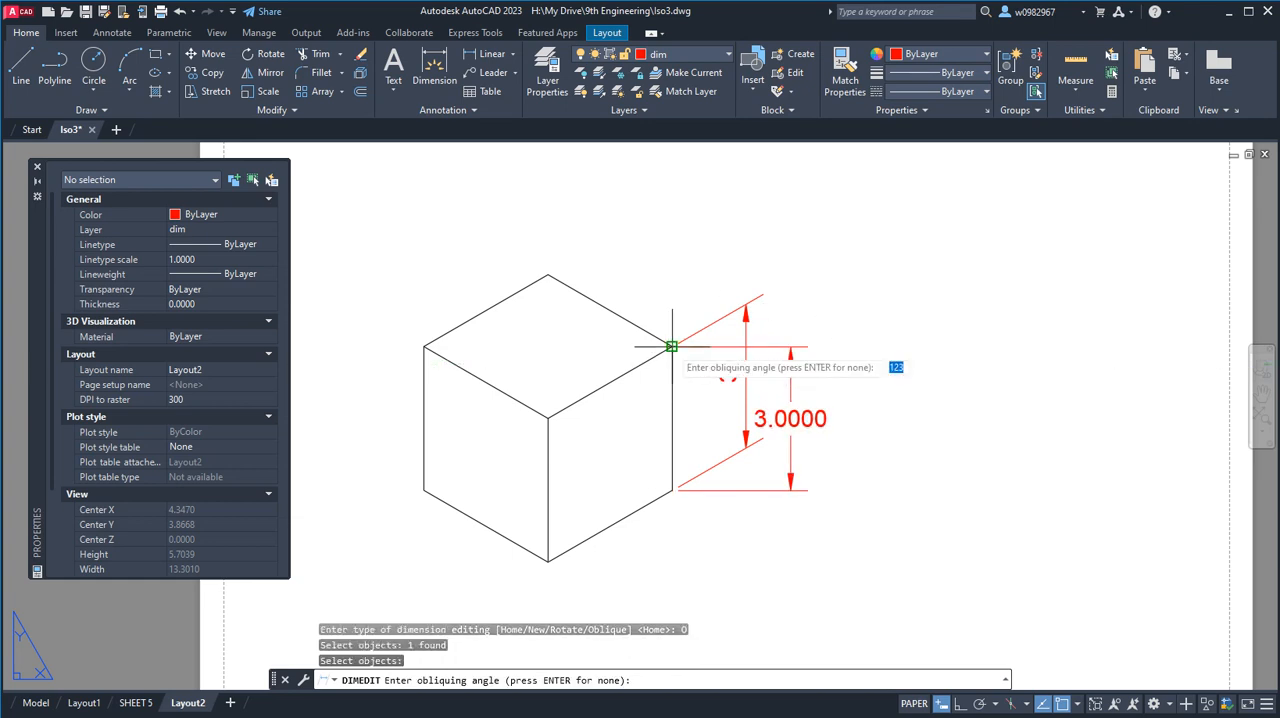
pyautogui.click(672, 347)
pyautogui.click(548, 274)
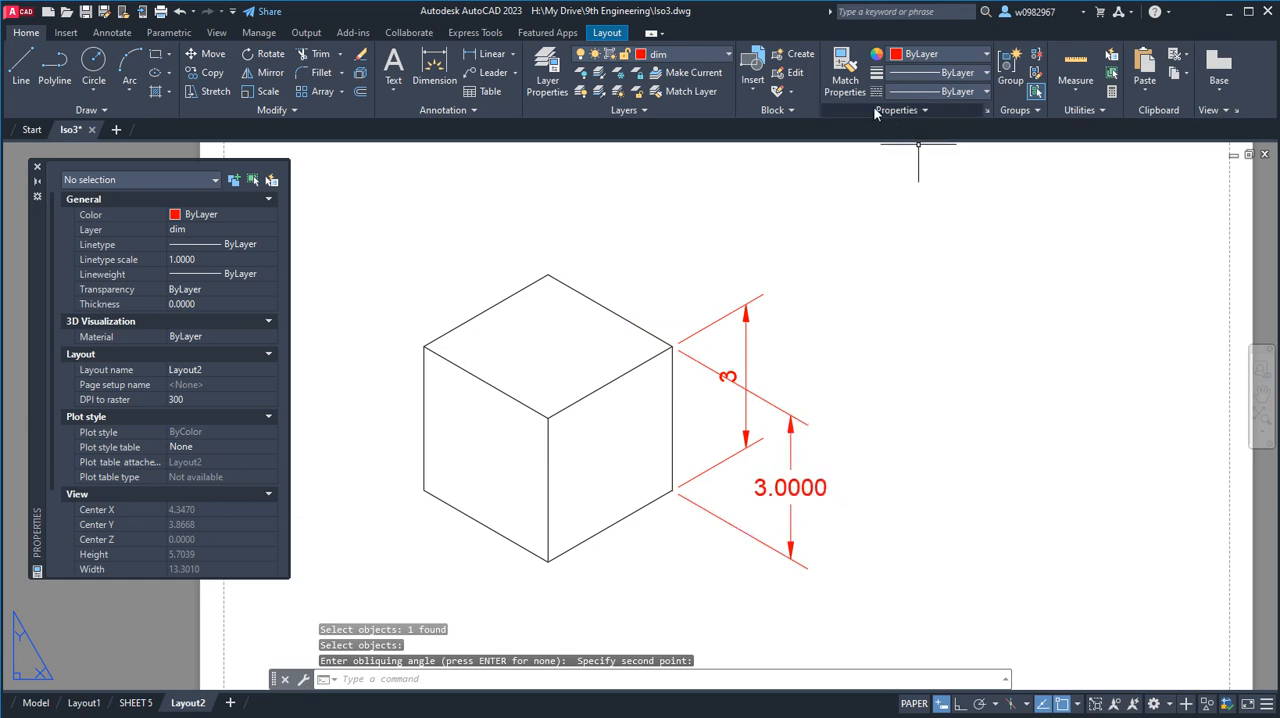
# Match the properties of the first vertical dimension onto the new outer vertical dimension.
pyautogui.click(845, 78)
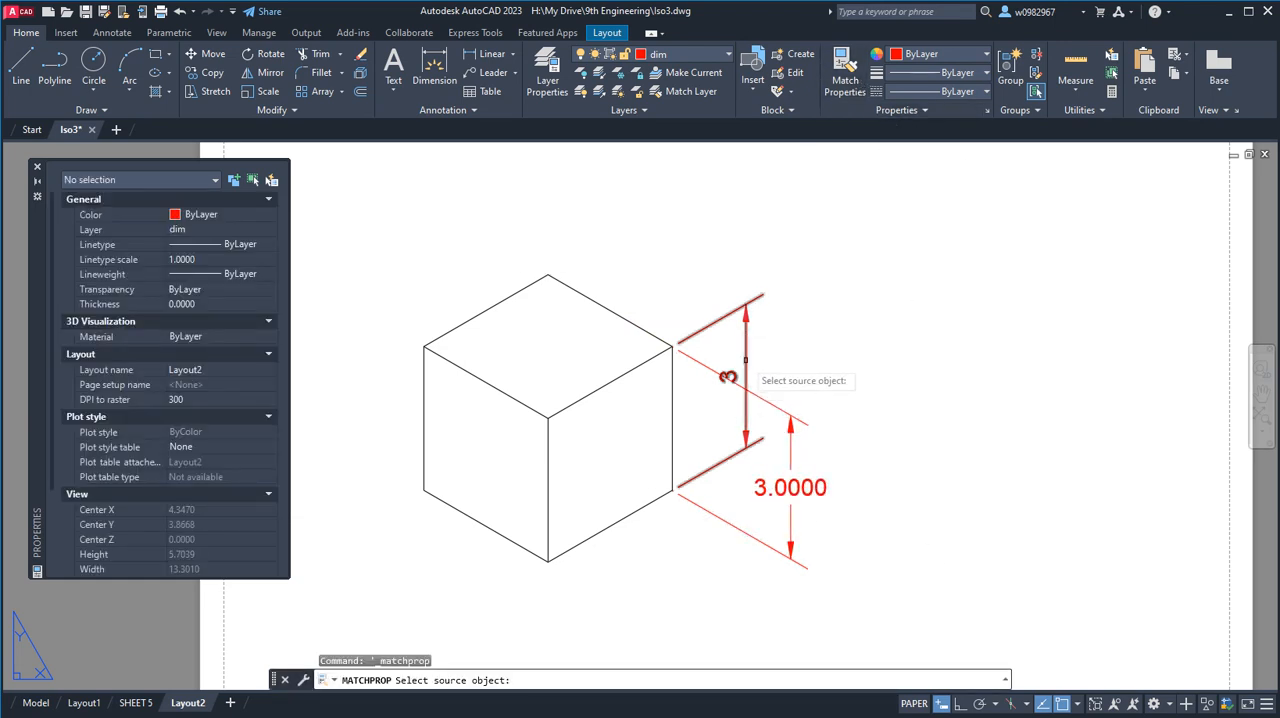
pyautogui.click(745, 360)
pyautogui.click(786, 488)
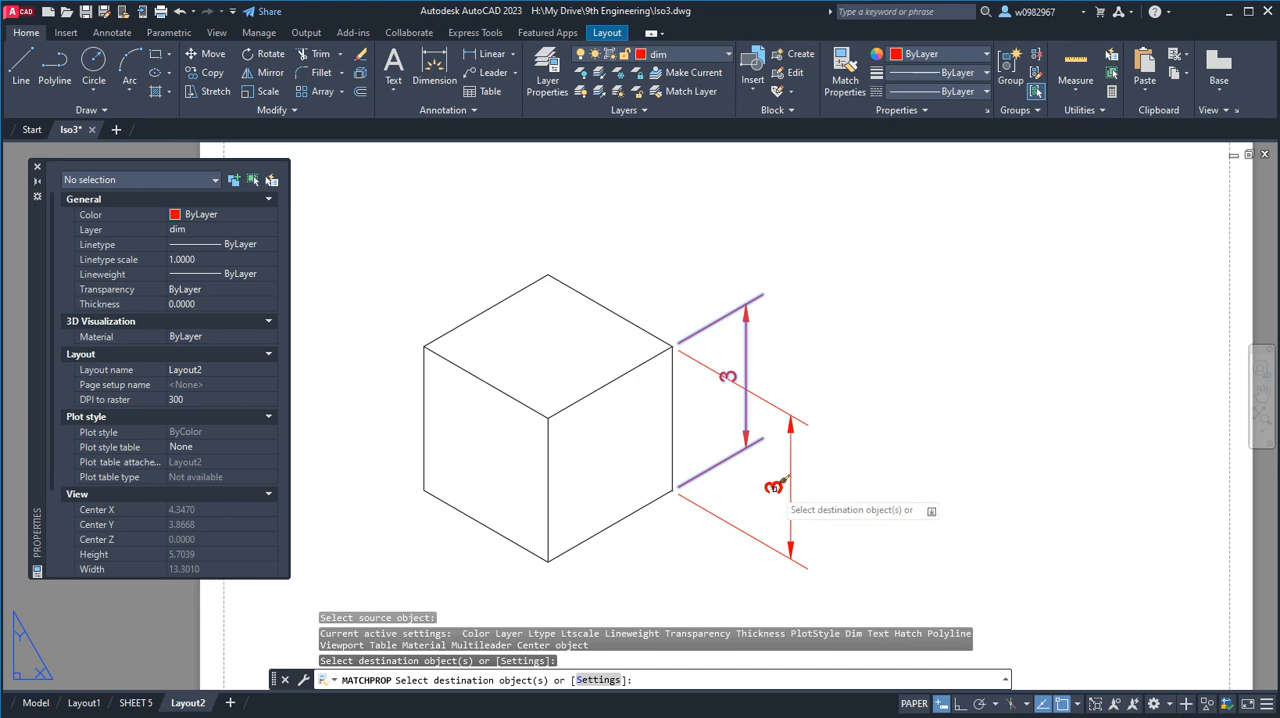
pyautogui.press('Escape')
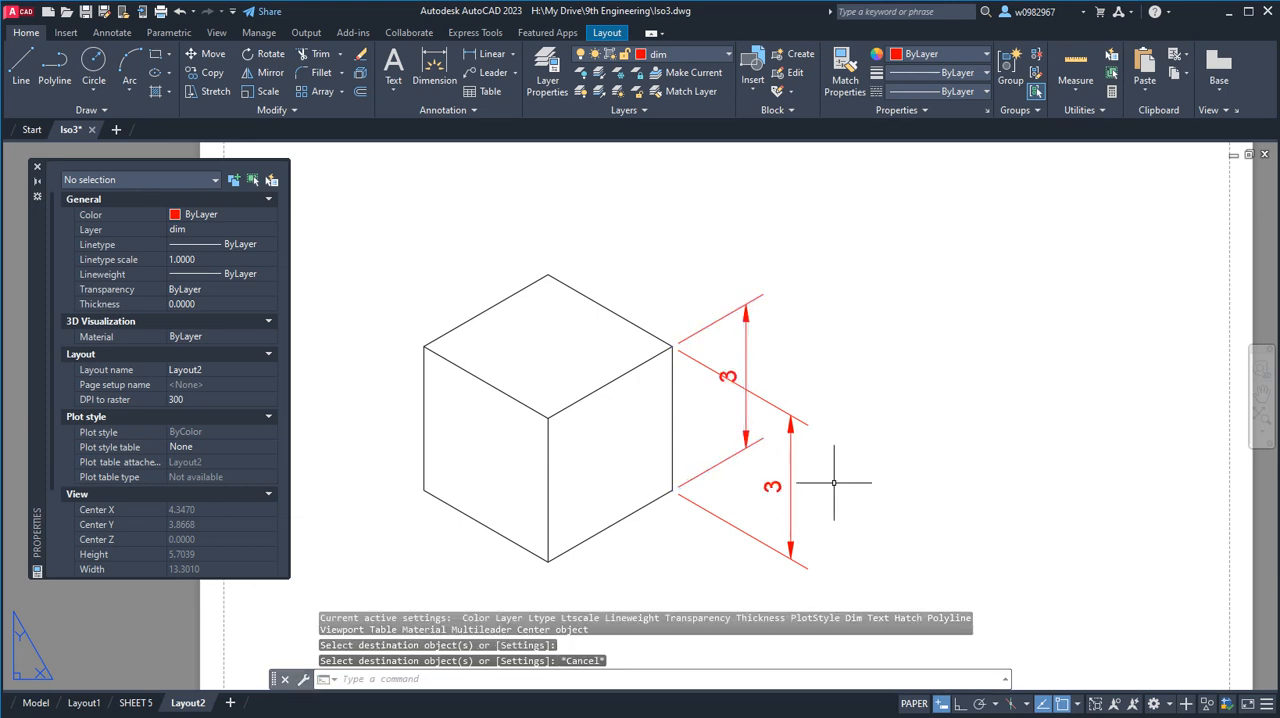
# Move the downward-slanting vertical dimension's line in closer to the cube's right edge.
pyautogui.click(792, 456)
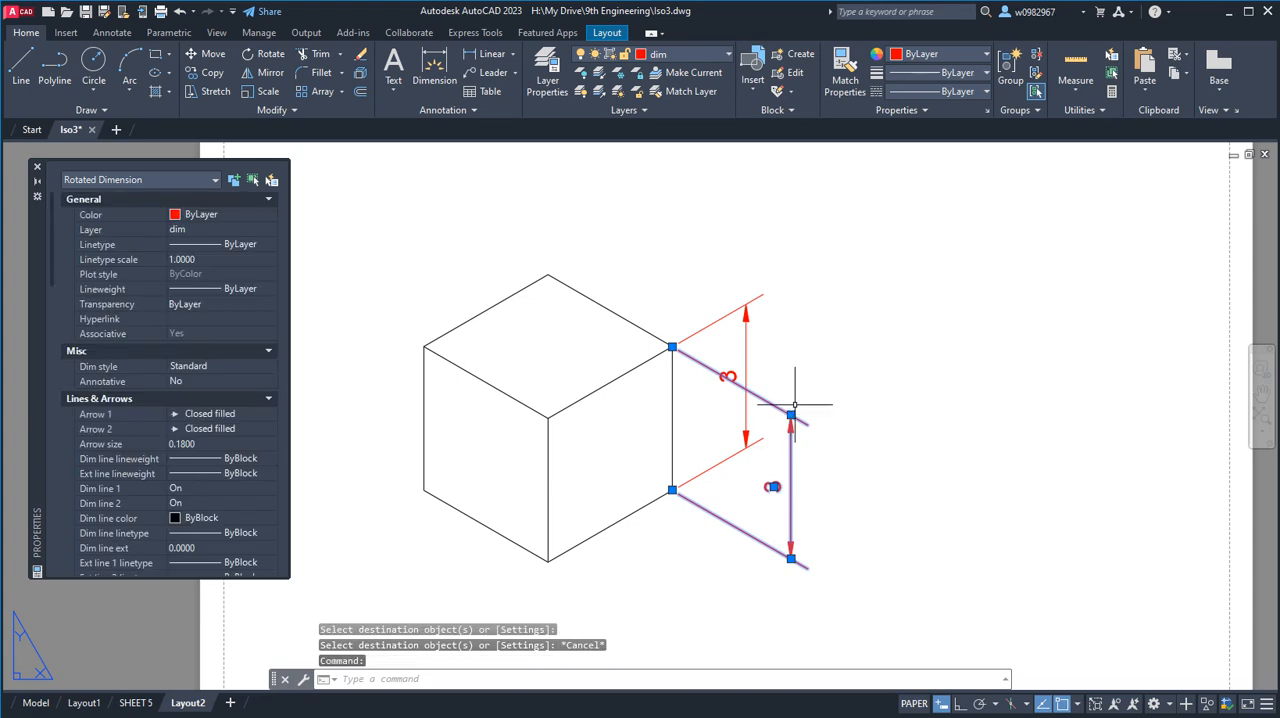
pyautogui.click(791, 414)
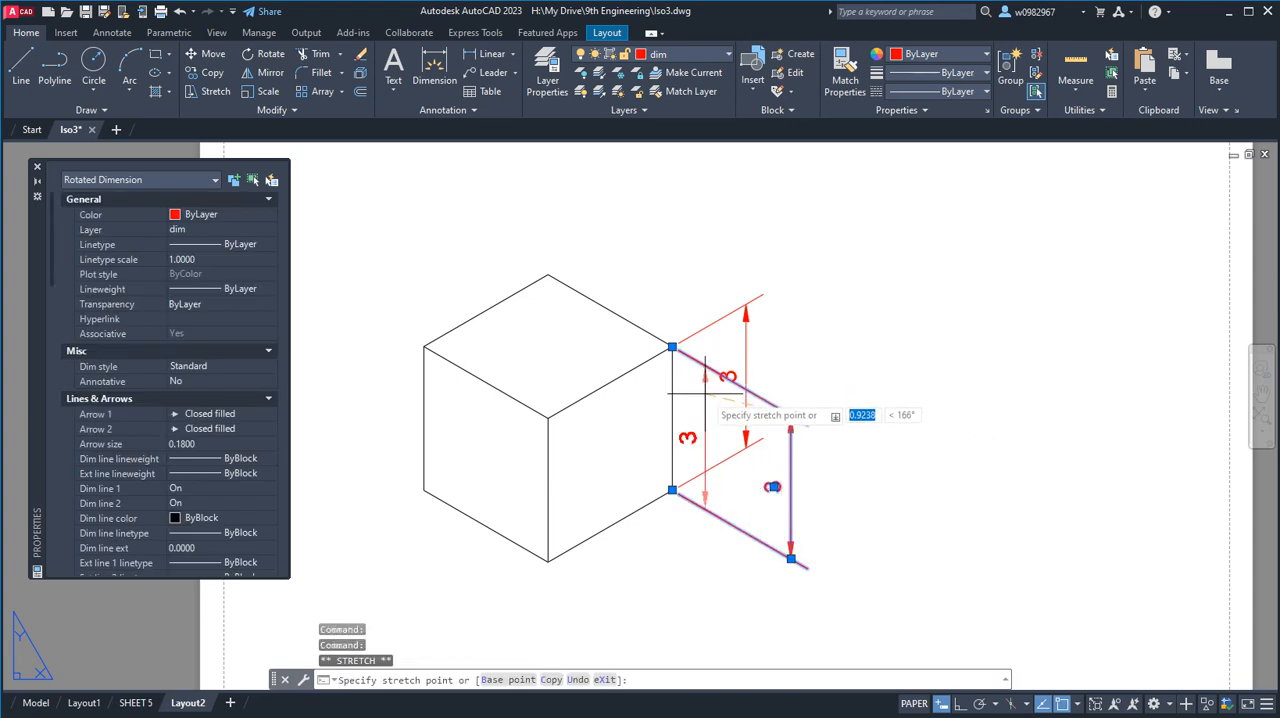
pyautogui.press('Escape')
pyautogui.press('Escape')
pyautogui.press('Escape')
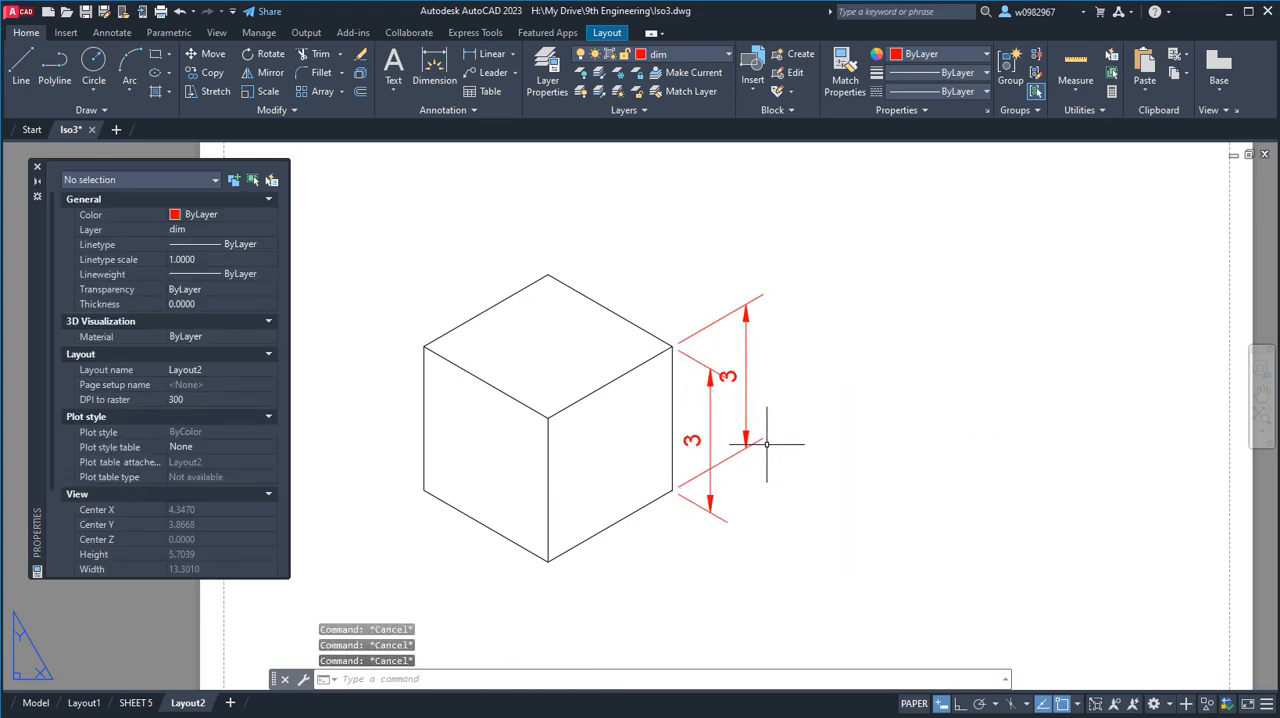
# Move the upward-slanting vertical dimension's line farther out from the cube along its isometric axis.
pyautogui.click(749, 366)
pyautogui.click(746, 303)
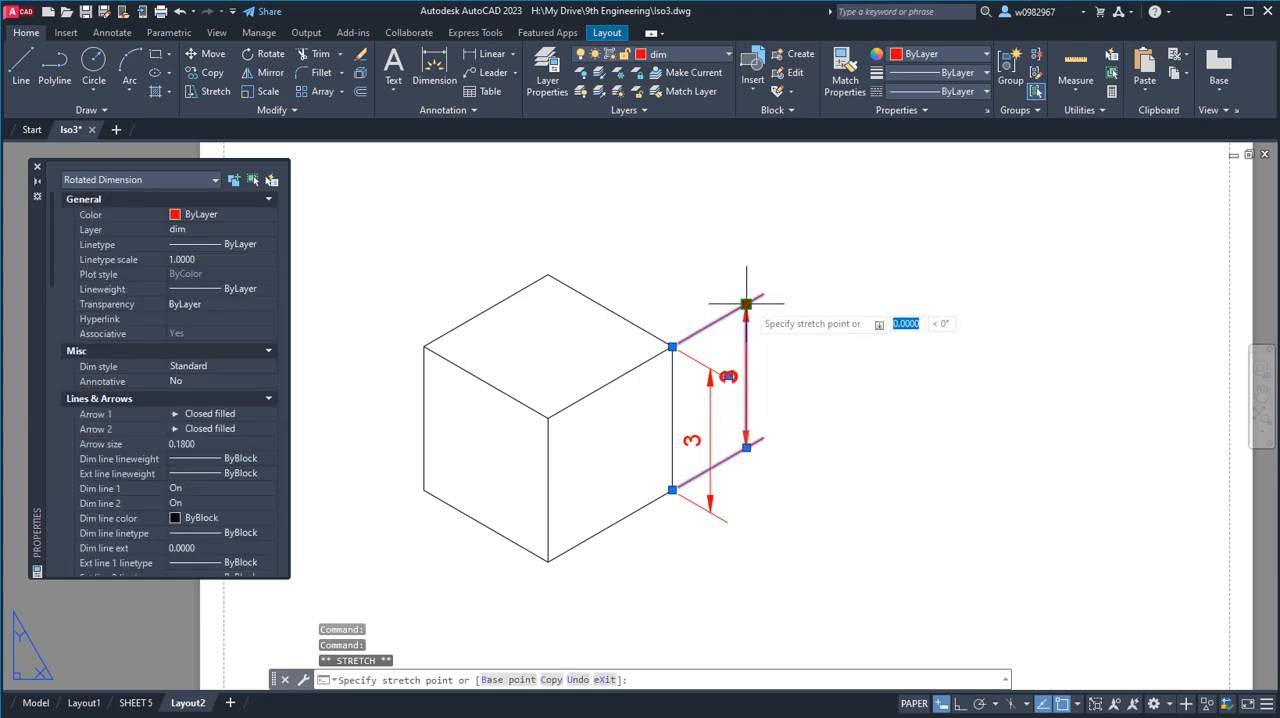
pyautogui.click(790, 279)
pyautogui.press('Escape')
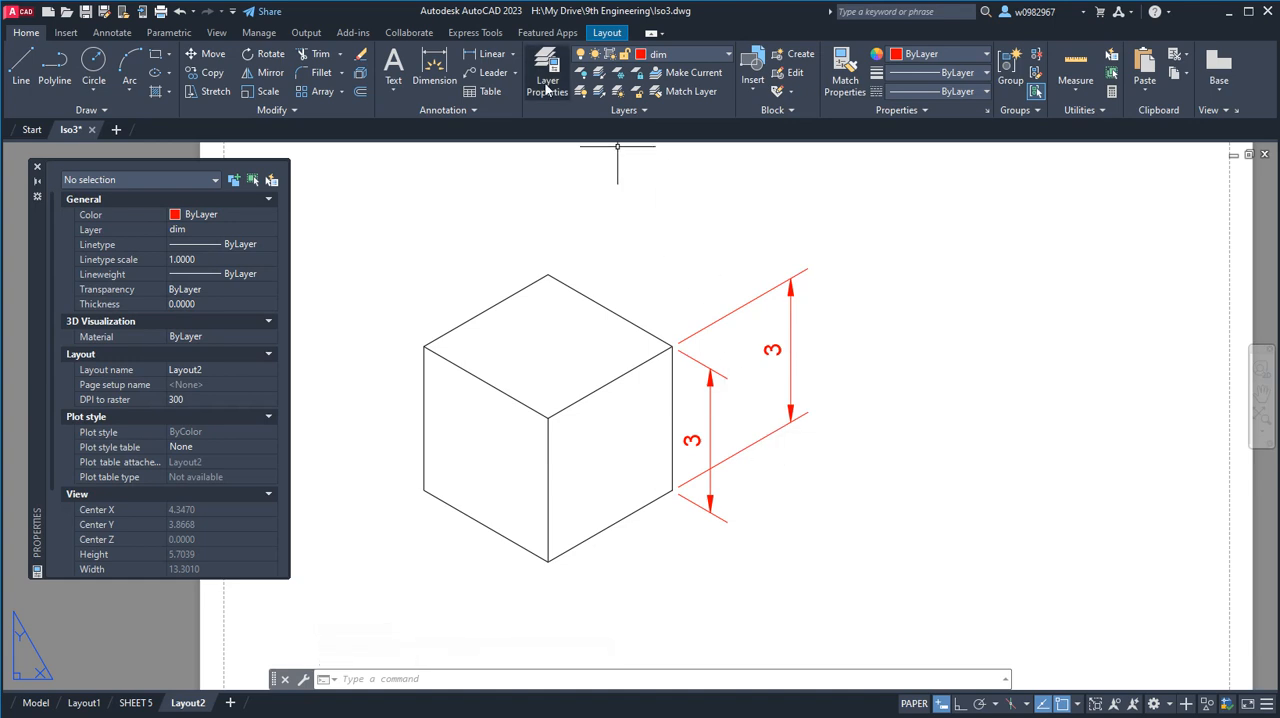
# Add an aligned dimension to the back-left edge of the cube's top face, placing it outside the cube.
pyautogui.click(483, 55)
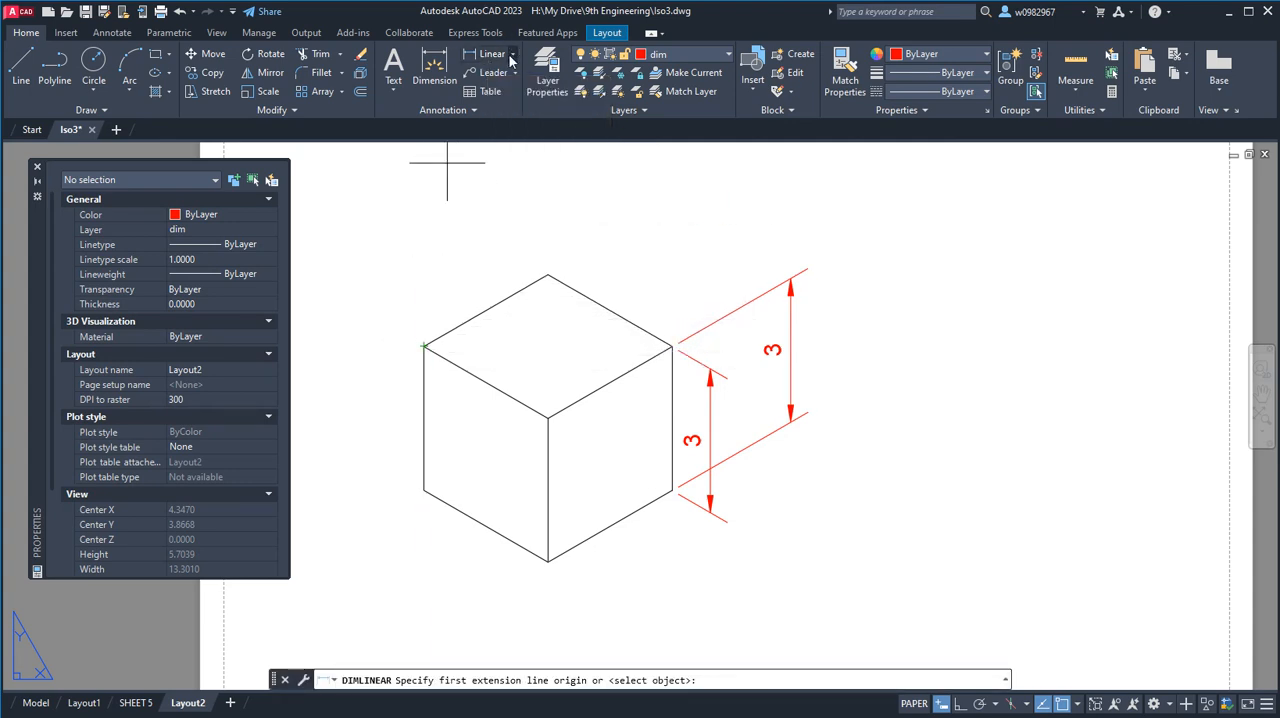
pyautogui.click(513, 56)
pyautogui.click(505, 110)
pyautogui.click(424, 347)
pyautogui.click(548, 274)
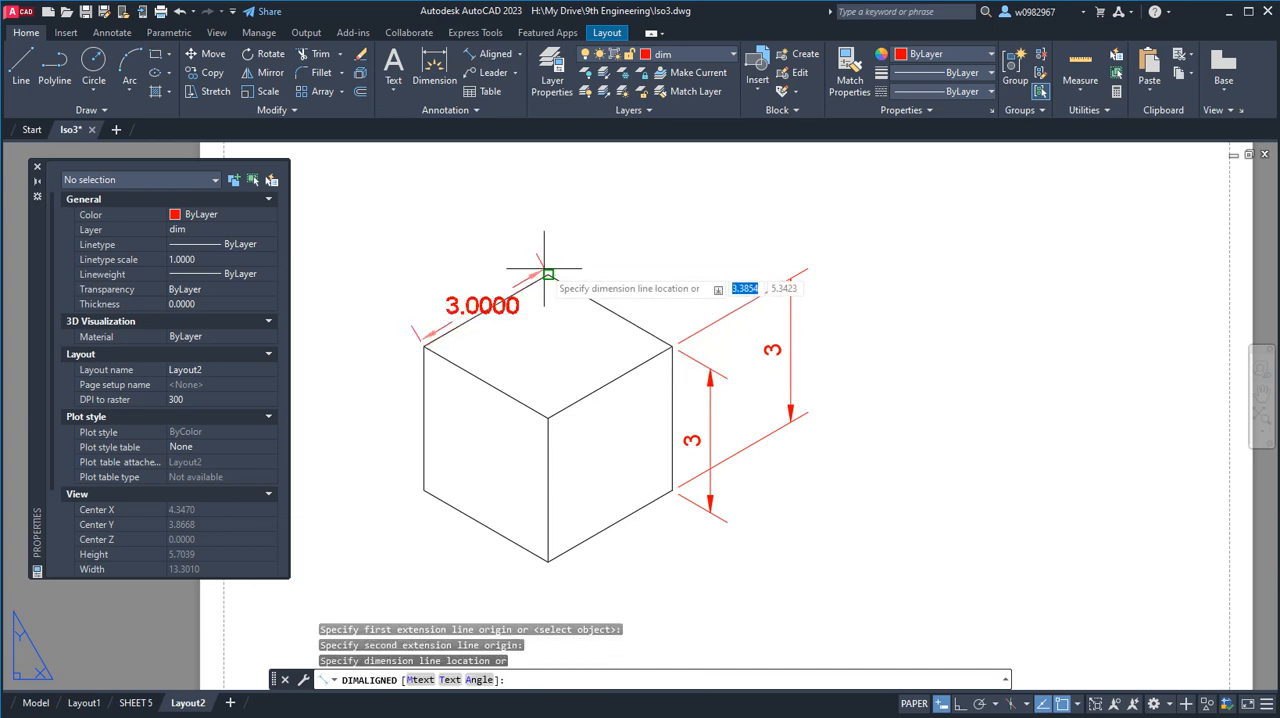
pyautogui.click(455, 274)
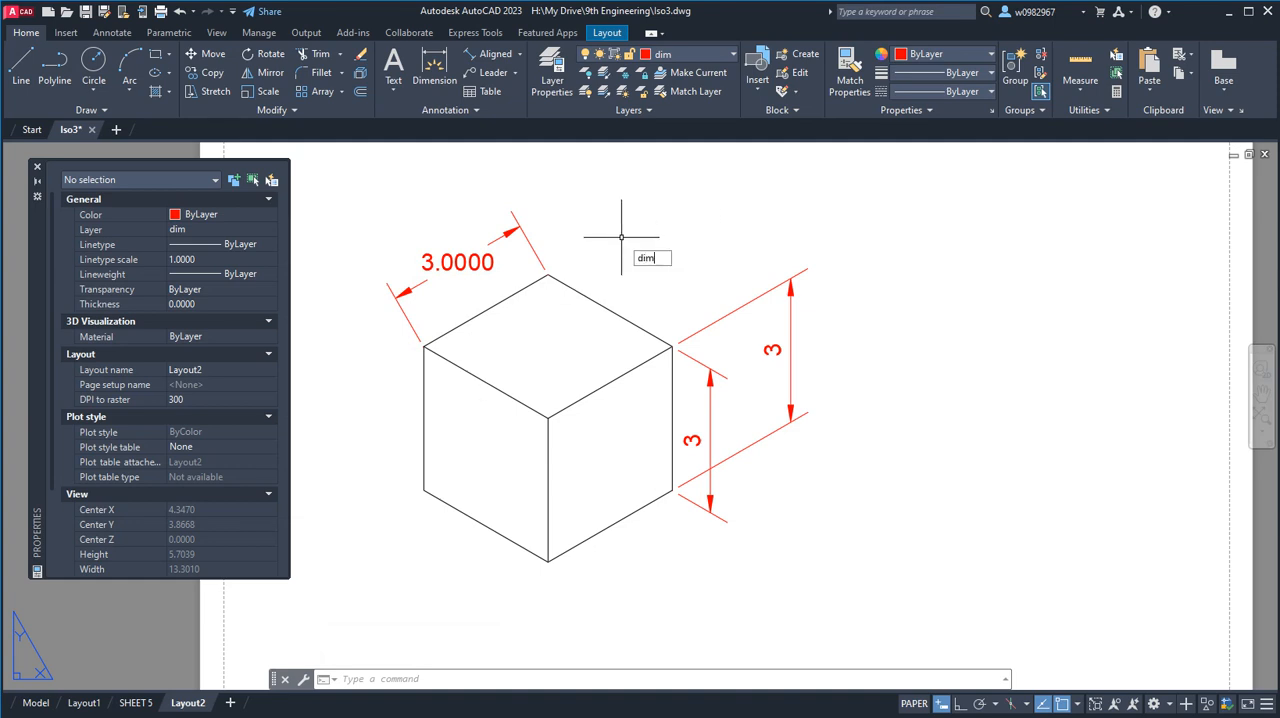
# Oblique the aligned dimension with DIMEDIT, taking the angle from the cube's topmost corner to its right upper corner.
pyautogui.write('t')
pyautogui.press('Return')
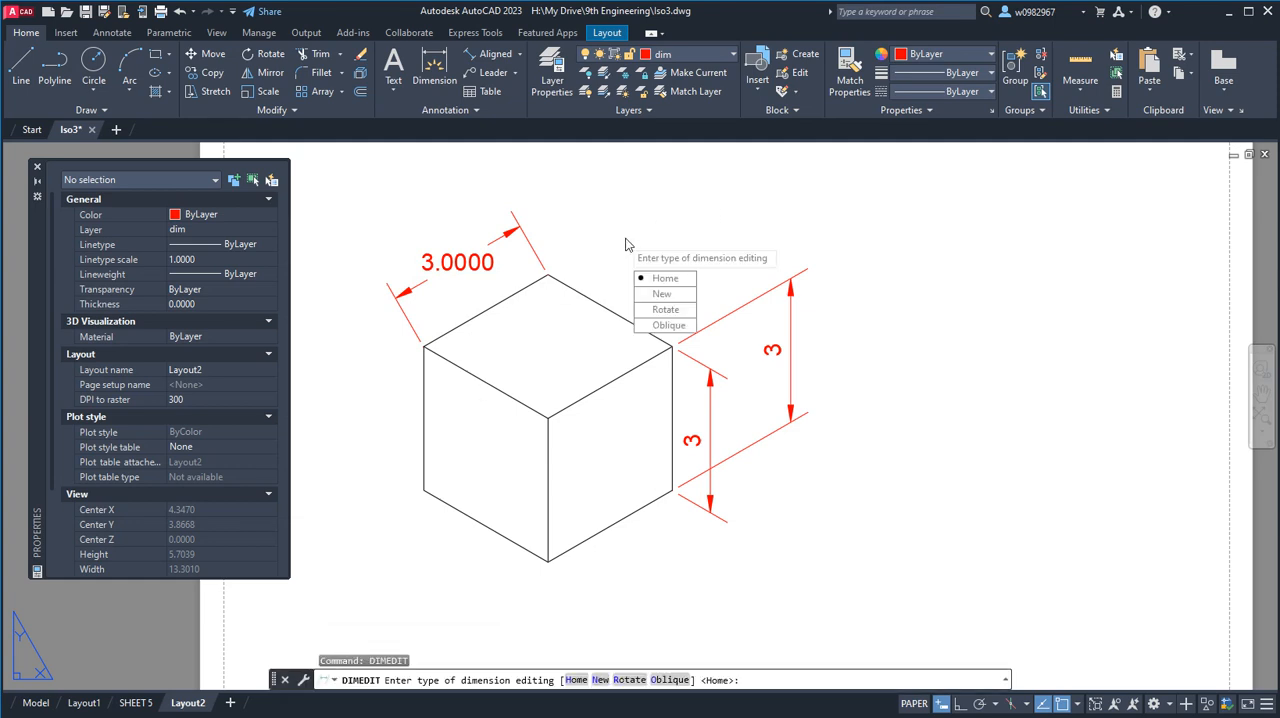
pyautogui.click(668, 325)
pyautogui.click(464, 262)
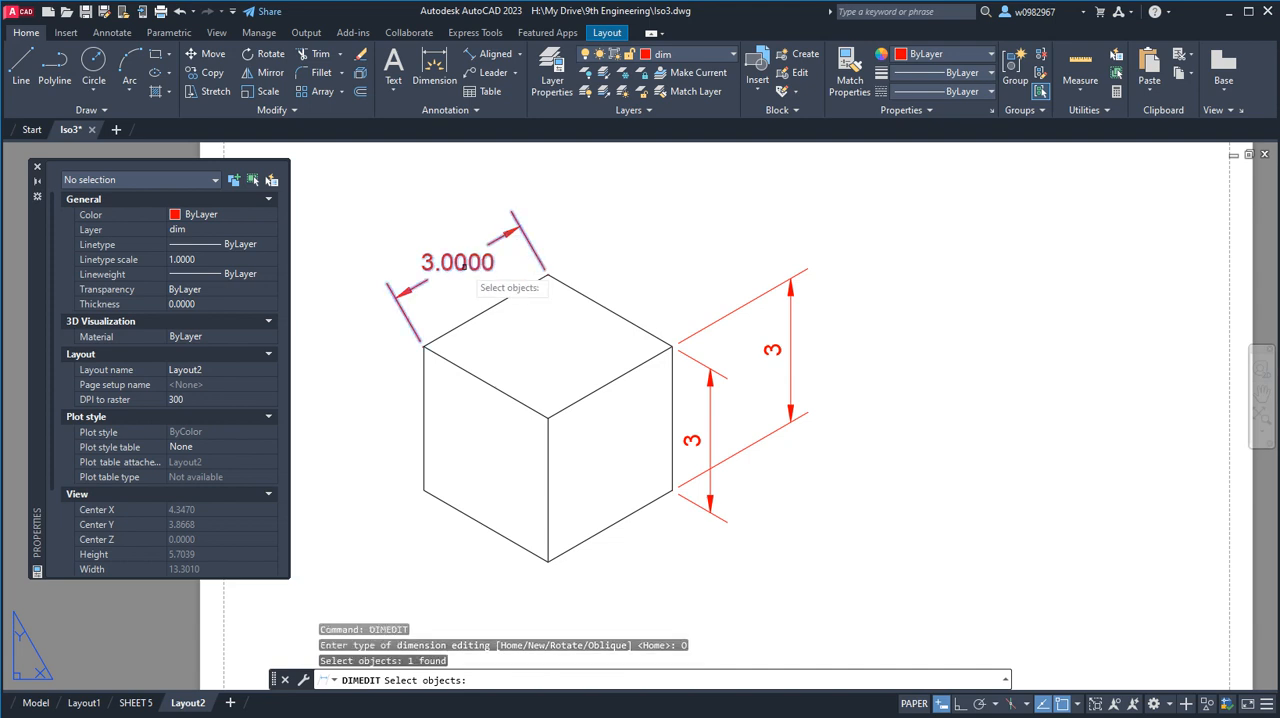
pyautogui.press('Return')
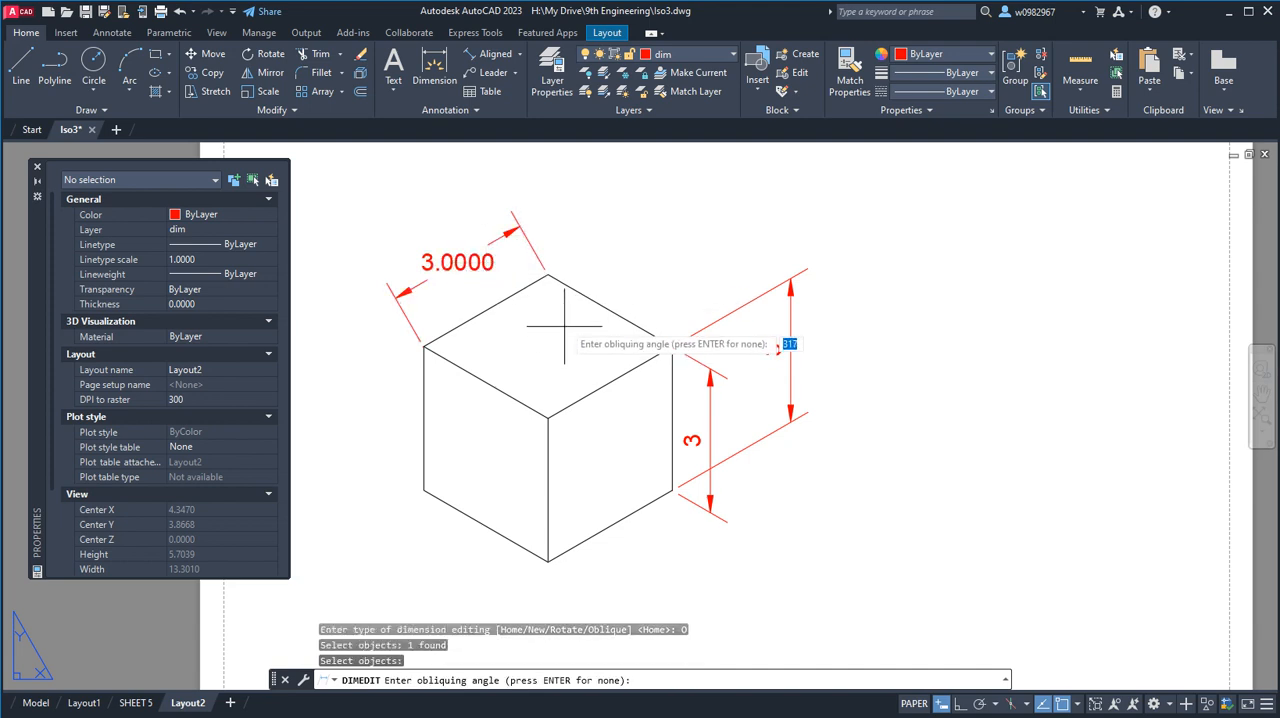
pyautogui.click(548, 274)
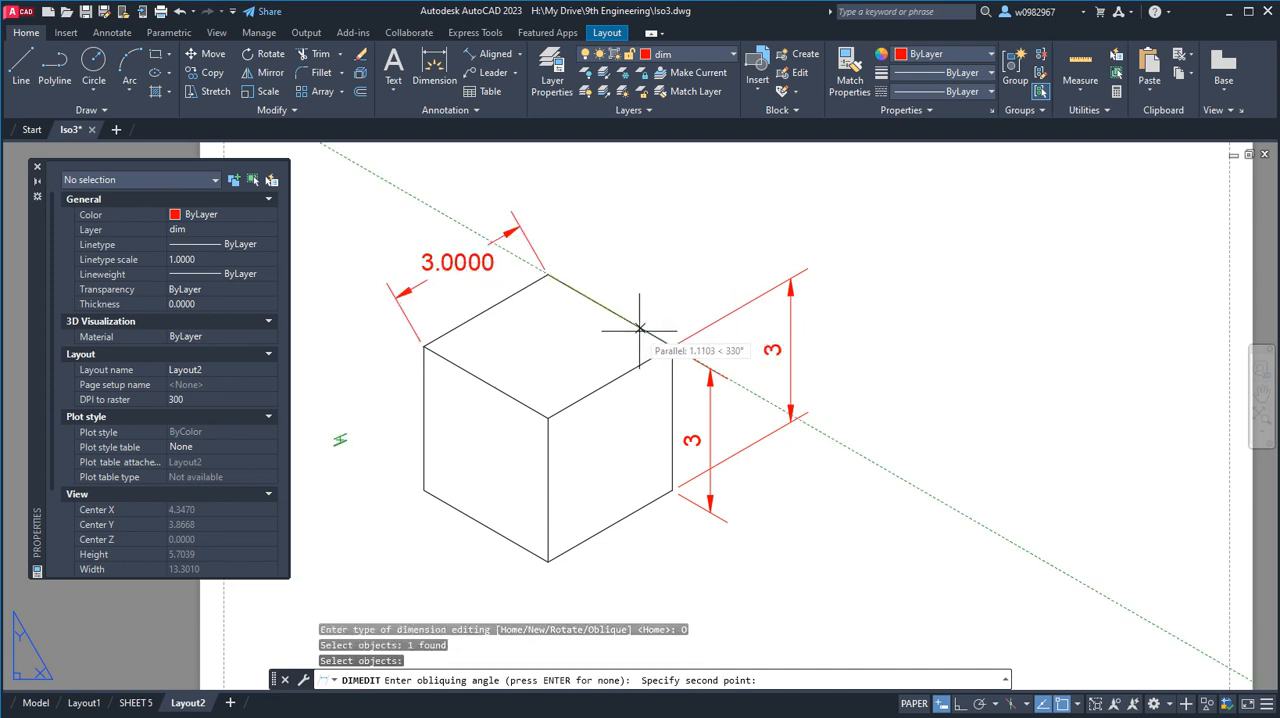
pyautogui.click(671, 346)
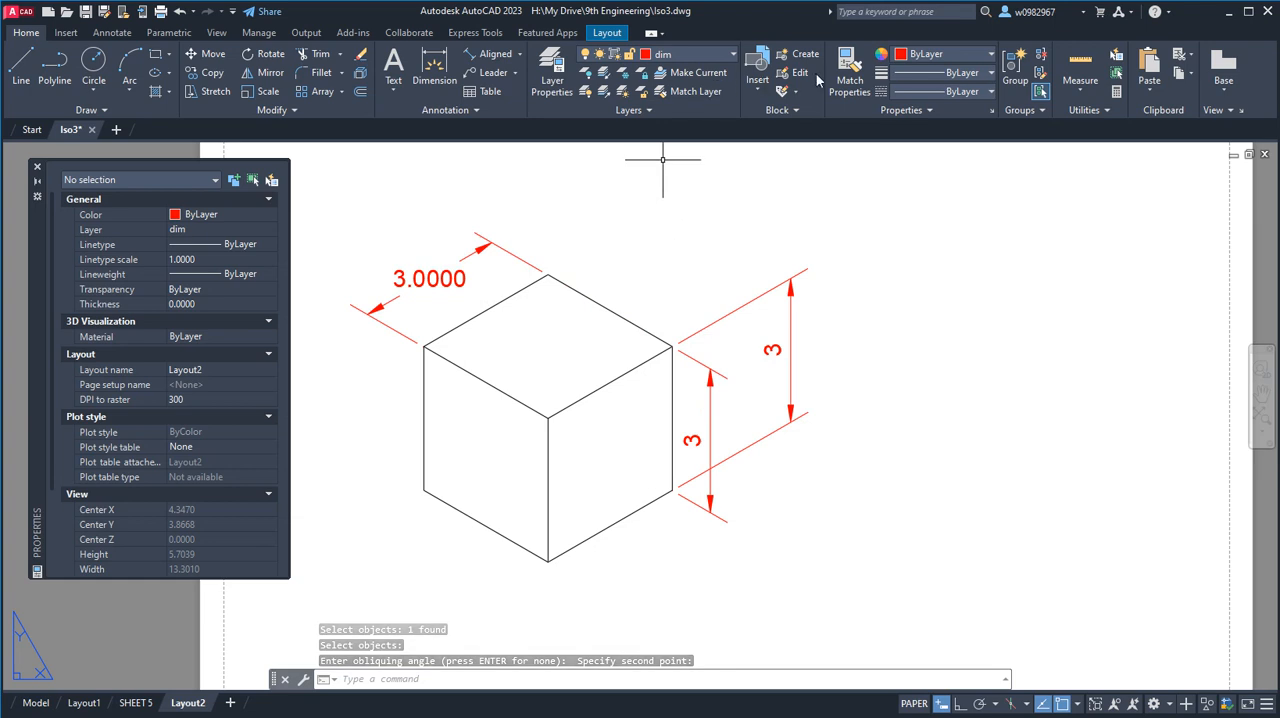
# Match the properties of the outer vertical dimension onto the aligned dimension above the cube.
pyautogui.click(850, 72)
pyautogui.click(771, 335)
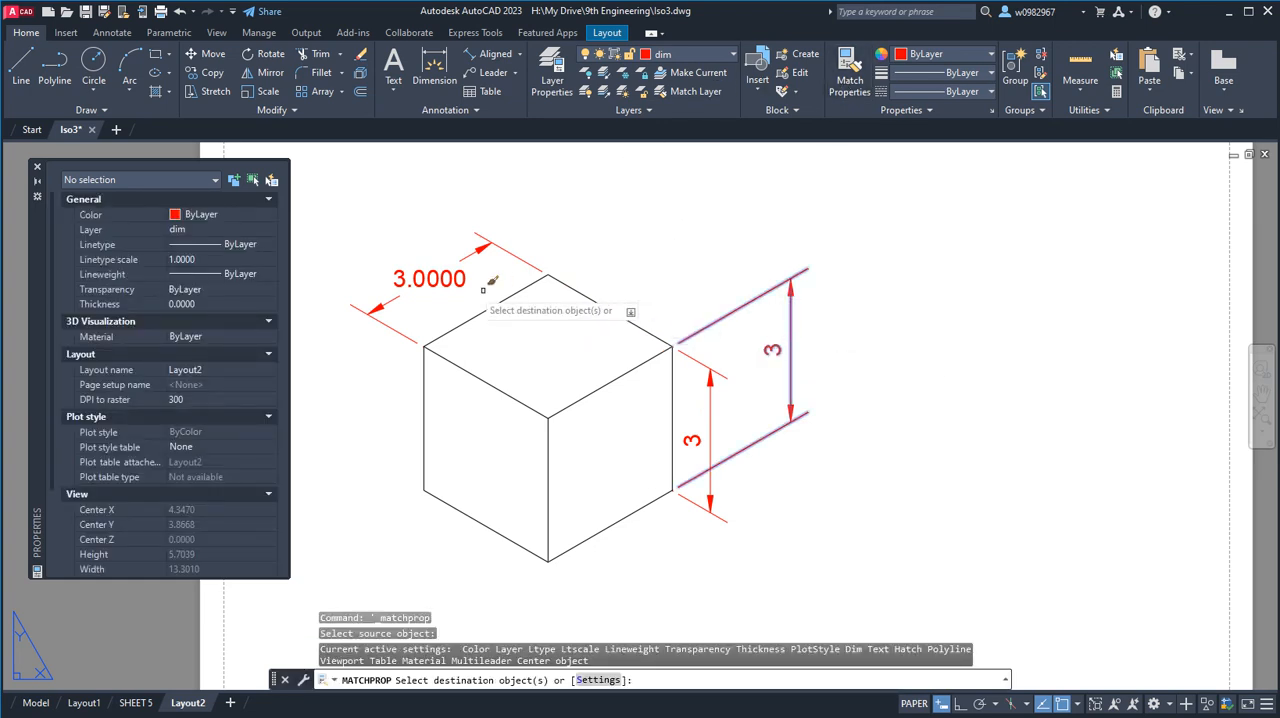
pyautogui.click(445, 269)
pyautogui.press('Return')
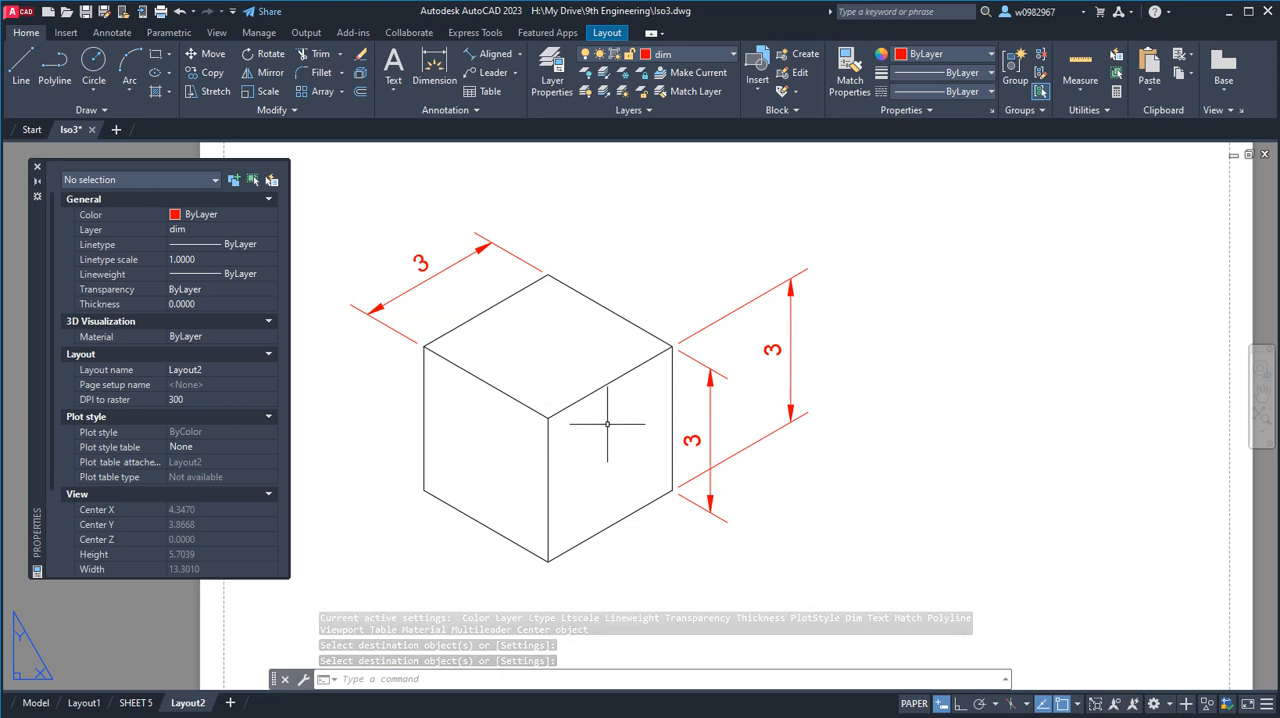
# Switch to the SHEET 5 layout and bring the dimensioned cube drawing into close view.
pyautogui.click(137, 702)
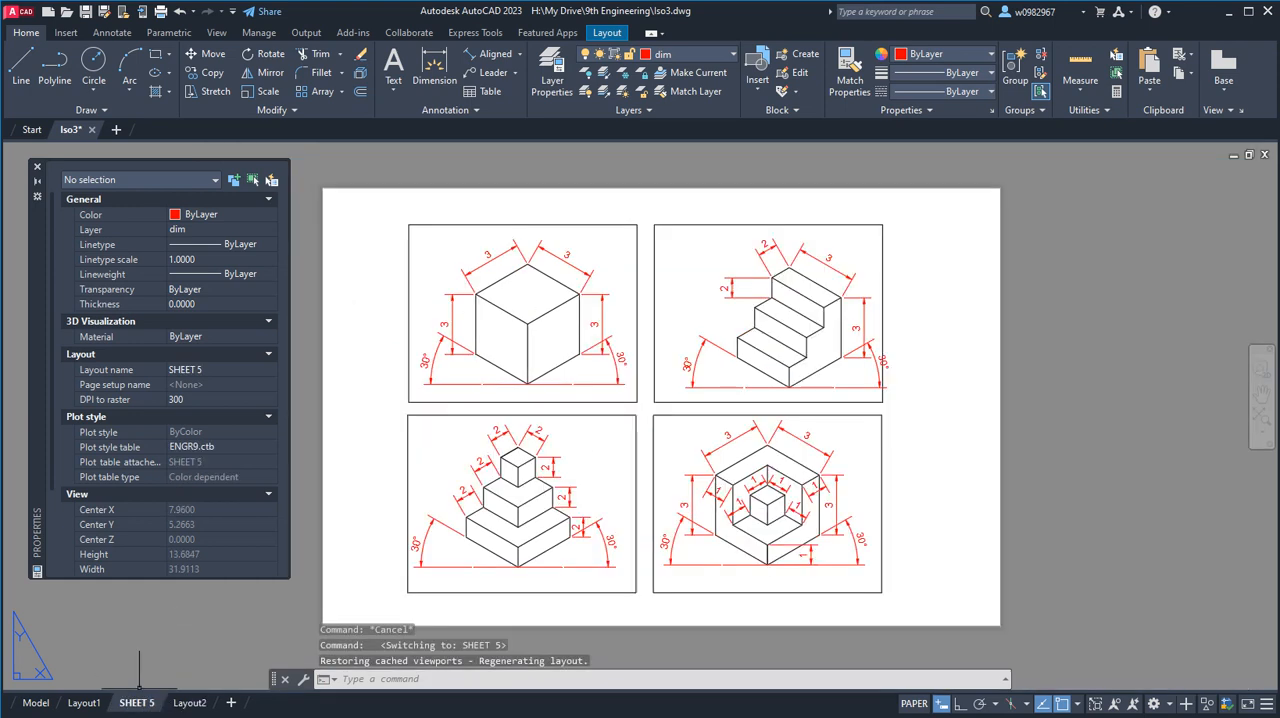
pyautogui.scroll(4, 429, 354)
pyautogui.scroll(-3, 523, 300)
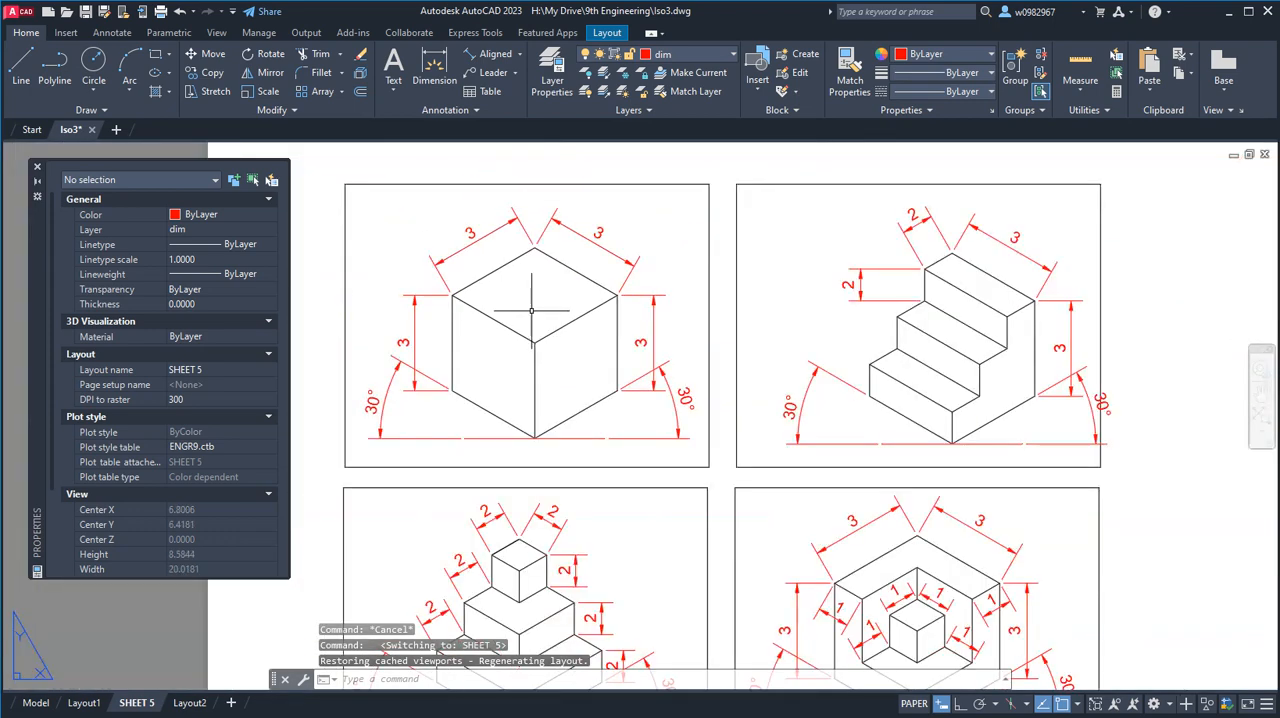
pyautogui.moveTo(520, 246); pyautogui.dragTo(595, 395, button='middle')
pyautogui.scroll(2, 595, 395)
pyautogui.scroll(1, 525, 414)
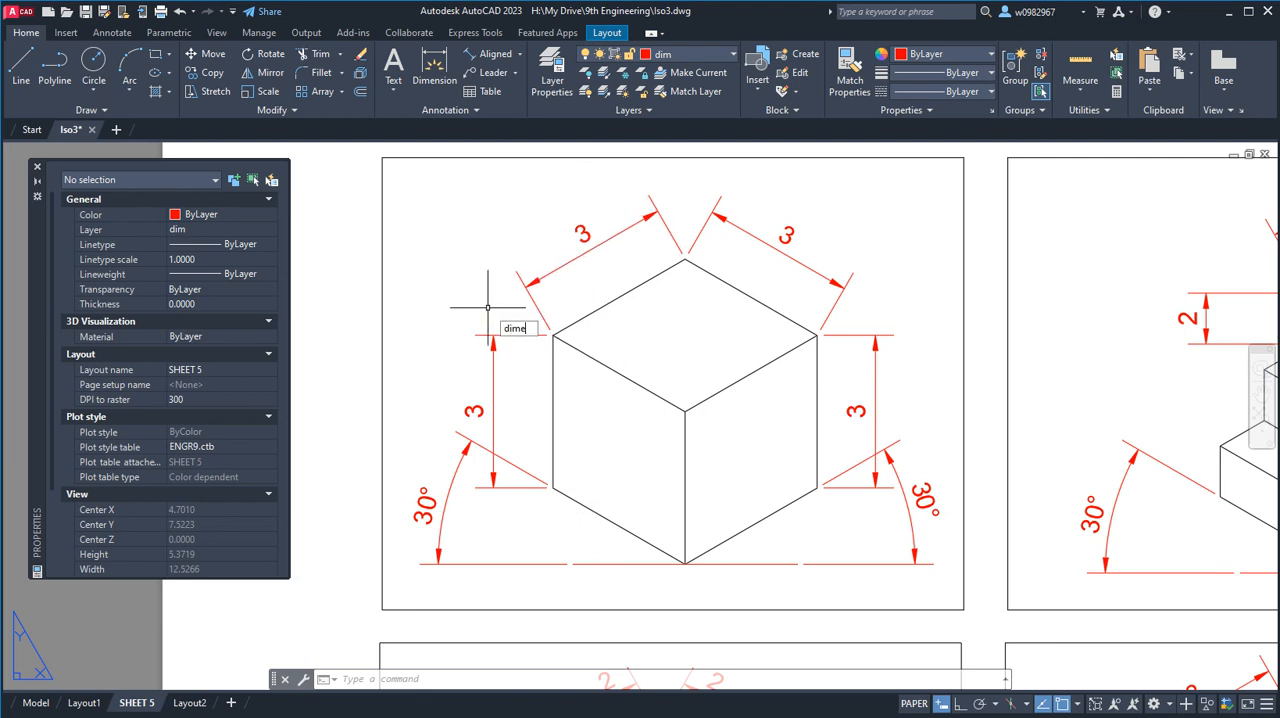
# Oblique the left vertical dimension with DIMEDIT, taking the angle from the cube's left upper corner to the top face's front corner.
pyautogui.press('Return')
pyautogui.press('Down')
pyautogui.press('Down')
pyautogui.press('Down')
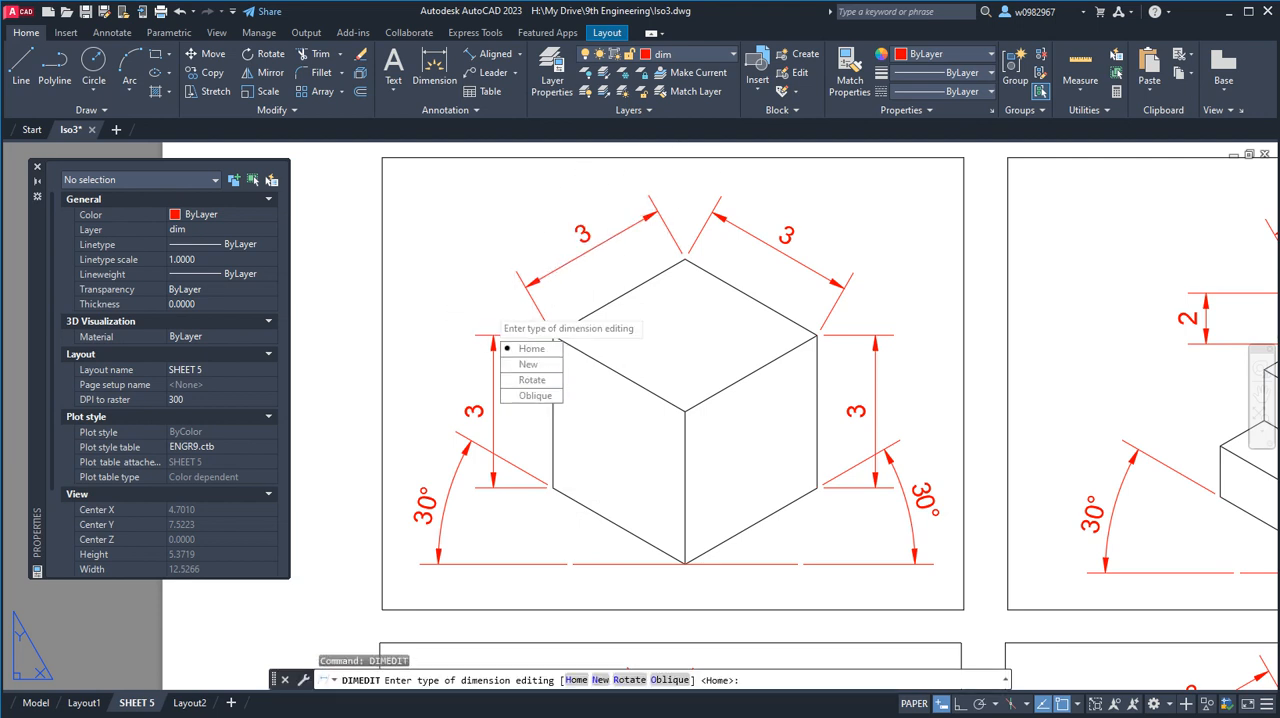
pyautogui.press('Return')
pyautogui.click(492, 349)
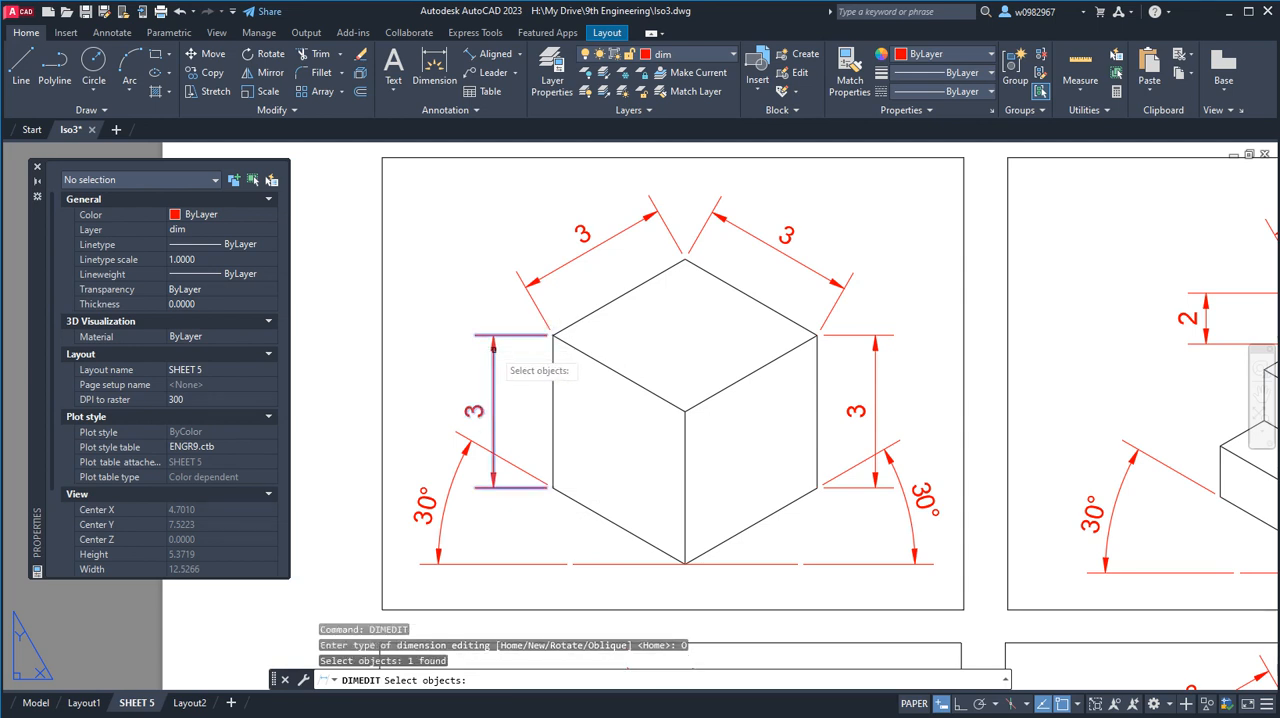
pyautogui.press('Return')
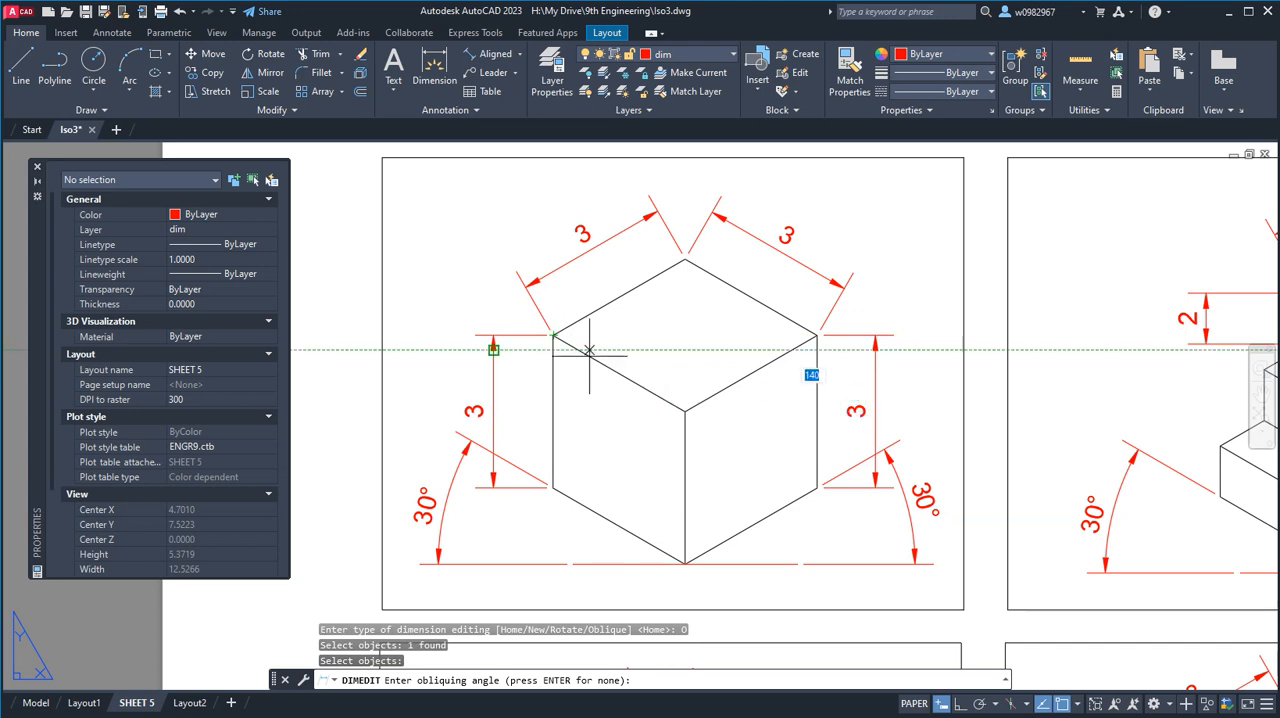
pyautogui.click(553, 335)
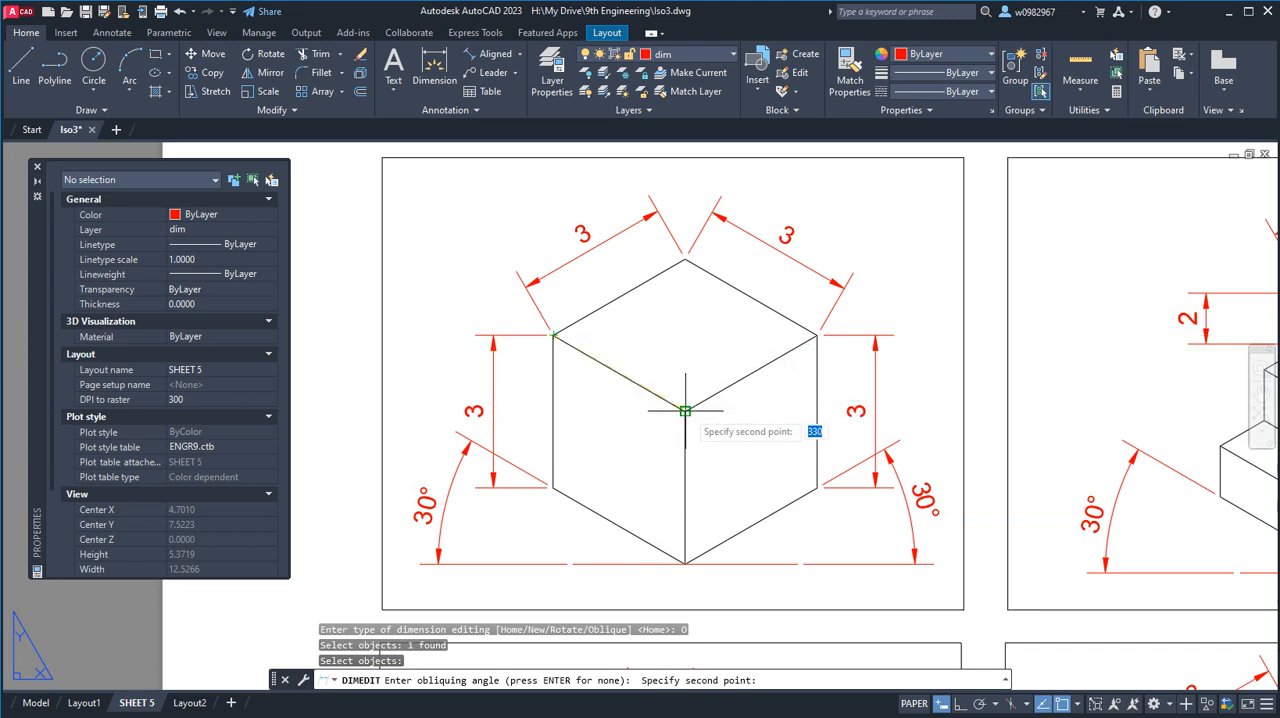
pyautogui.click(670, 410)
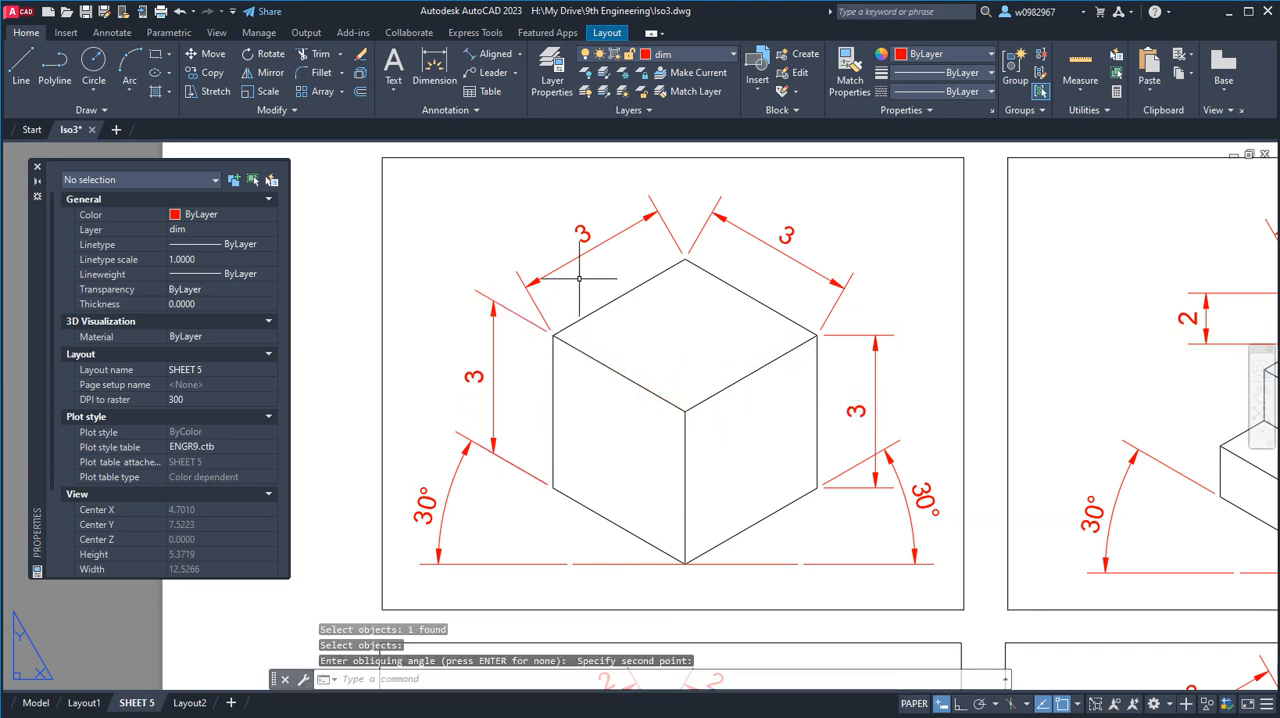
# Oblique the aligned dimension on the top face's back-left edge, taking the angle from the cube's left upper corner to the top face's front corner.
pyautogui.write('dim')
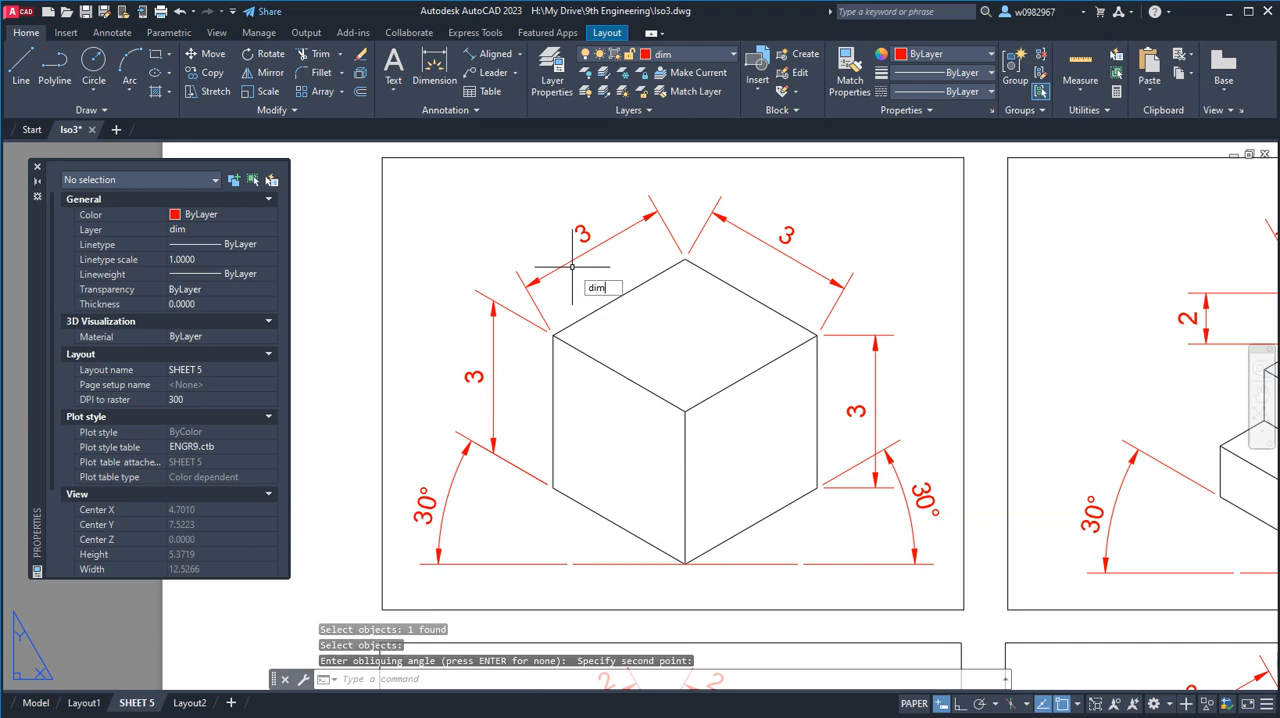
pyautogui.write('edit')
pyautogui.press('Return')
pyautogui.press('Down')
pyautogui.press('Down')
pyautogui.press('Down')
pyautogui.press('Down')
pyautogui.press('Return')
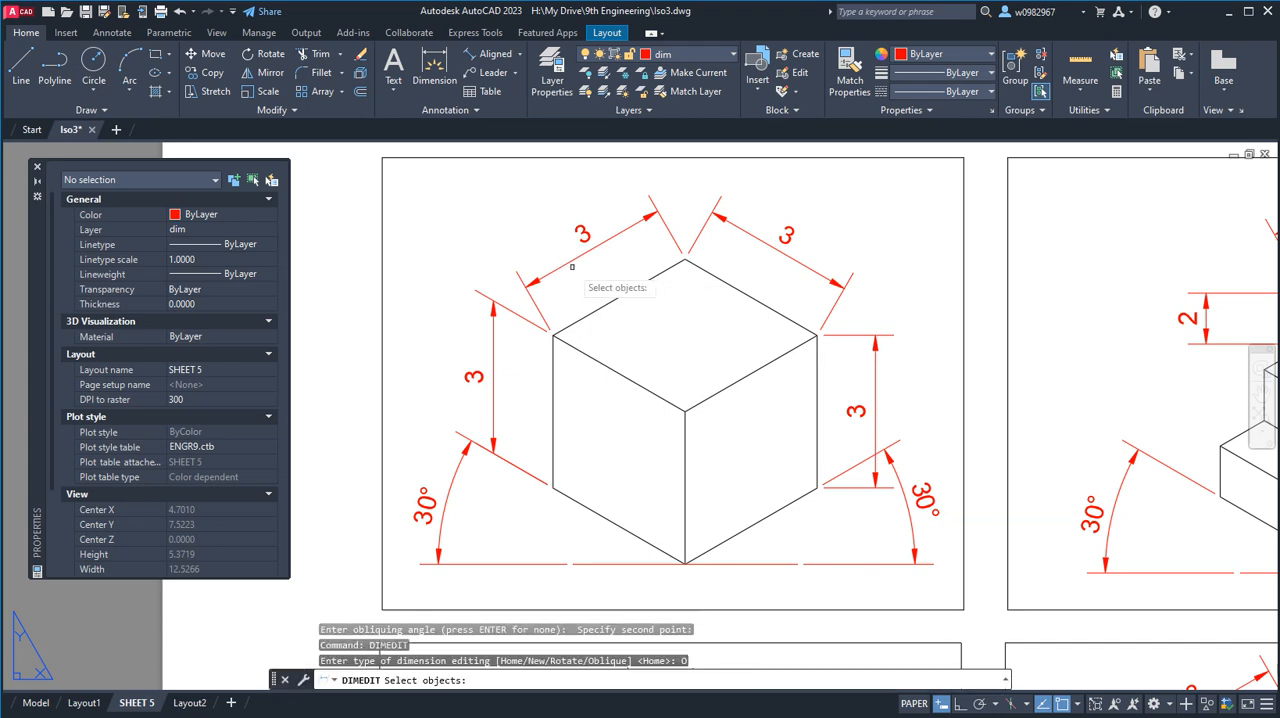
pyautogui.click(584, 234)
pyautogui.press('Return')
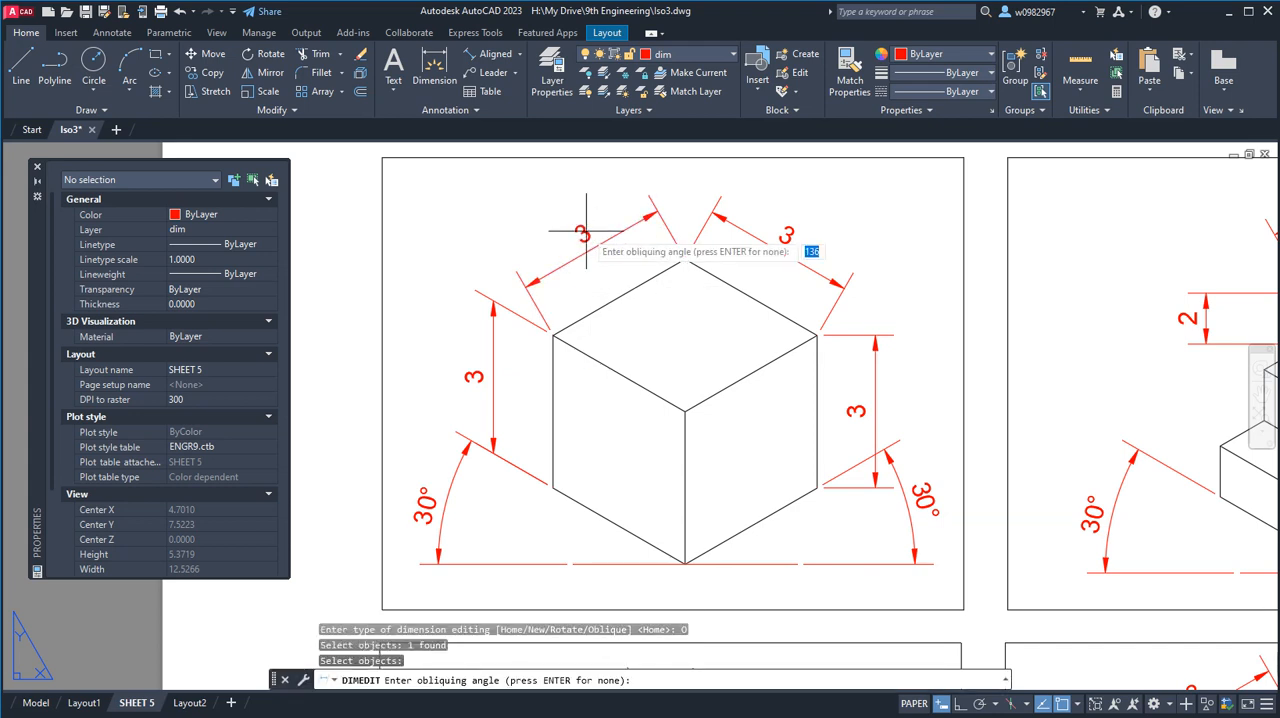
pyautogui.click(553, 335)
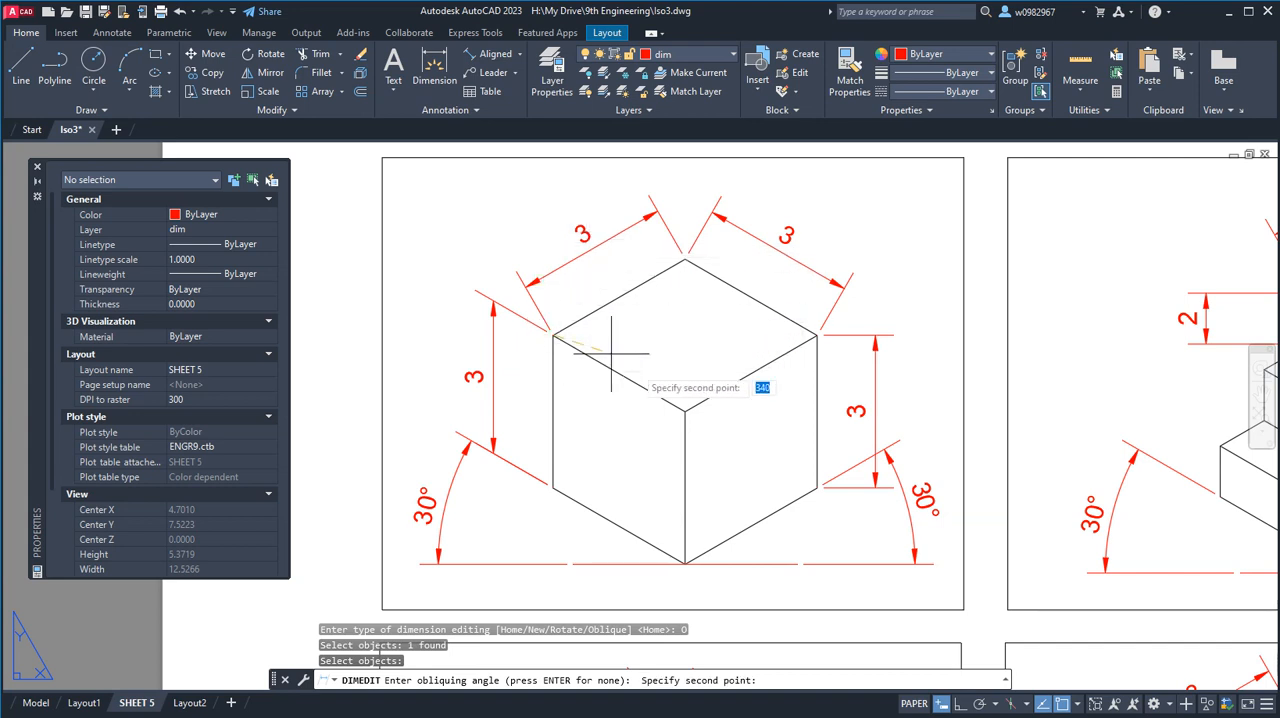
pyautogui.click(686, 410)
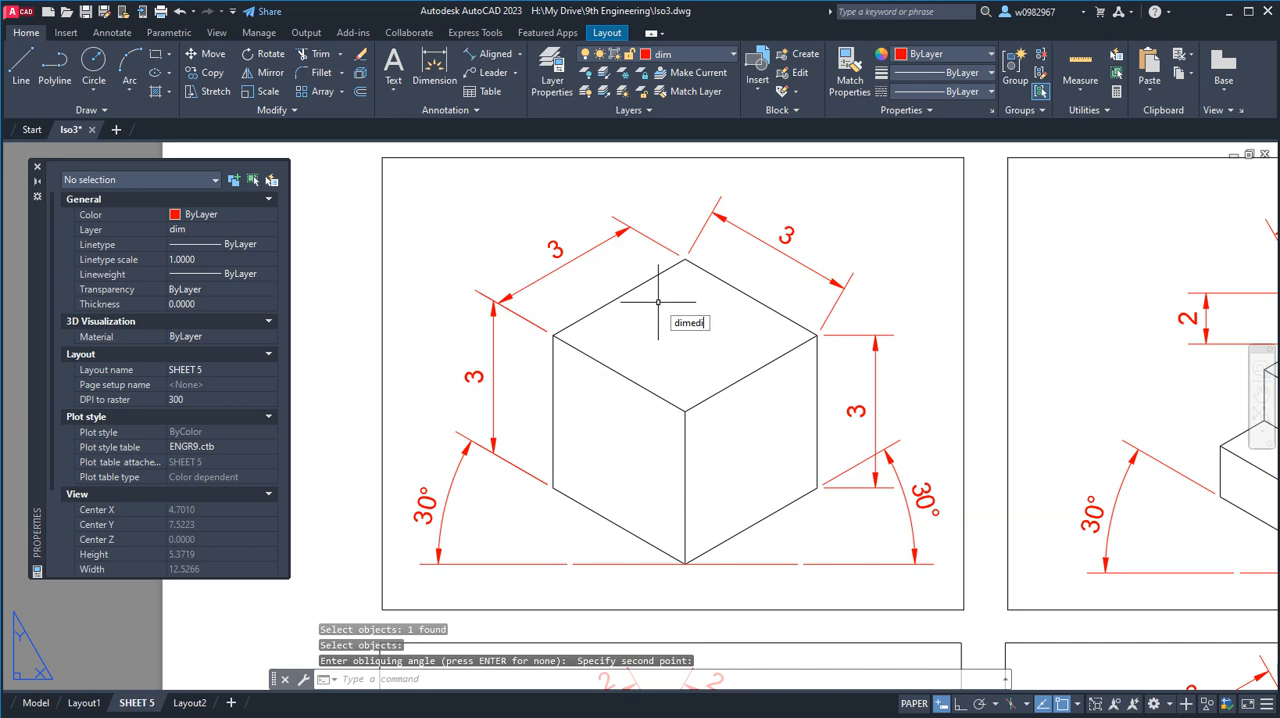
# Oblique the aligned dimension on the top face's back-right edge with DIMEDIT, taking the angle from the topmost corner to the left upper corner.
pyautogui.write('t')
pyautogui.press('Return')
pyautogui.click(705, 390)
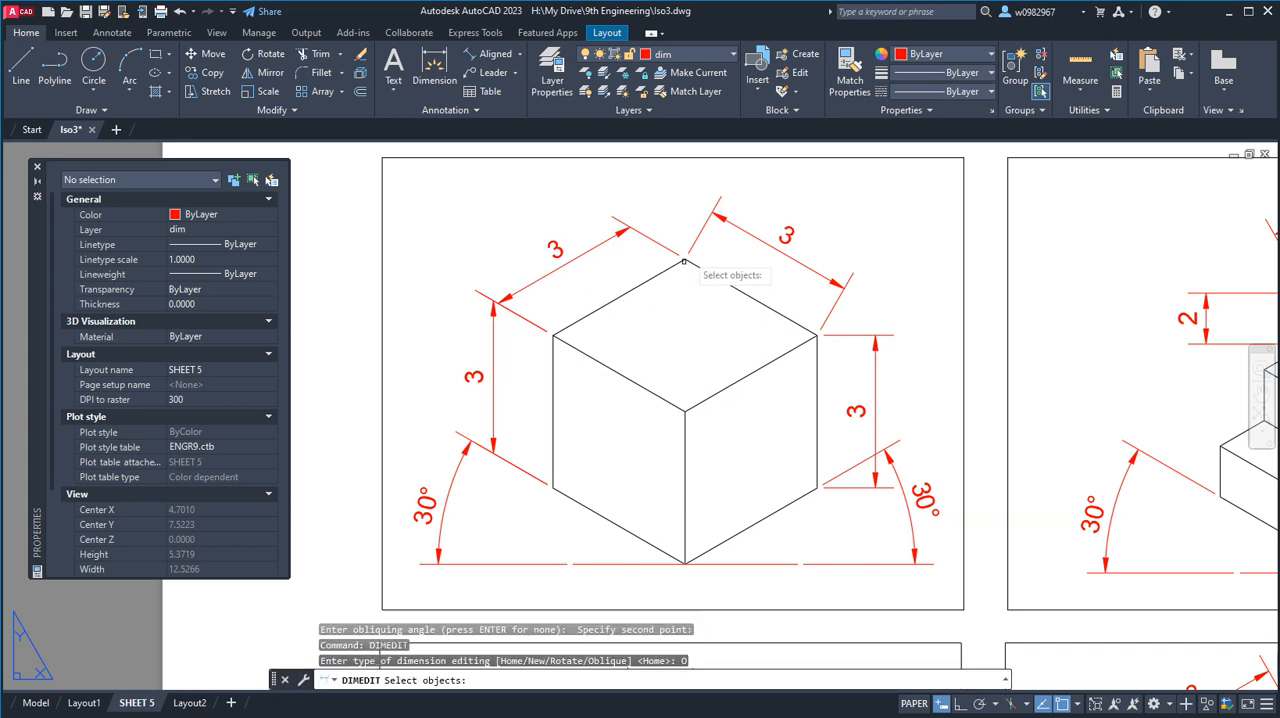
pyautogui.click(733, 224)
pyautogui.press('Return')
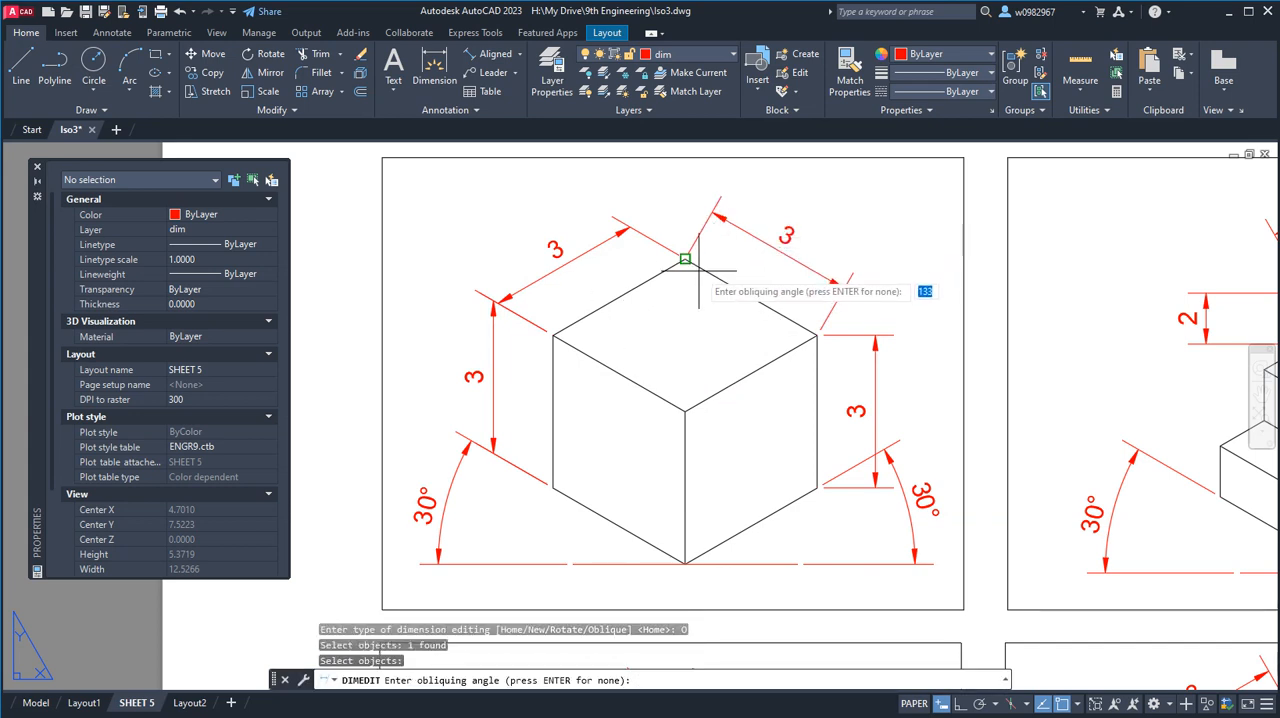
pyautogui.click(686, 260)
pyautogui.click(556, 337)
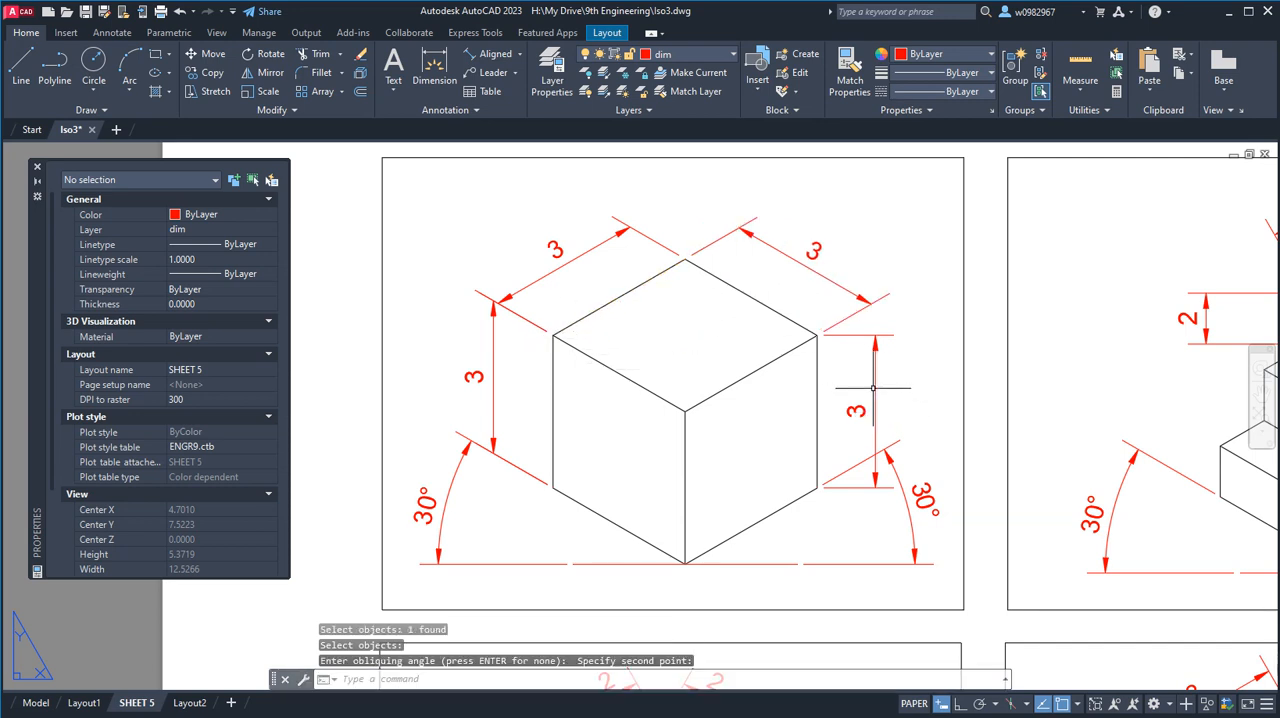
# Oblique the right vertical dimension with DIMEDIT, taking the angle from the cube's right upper corner to its topmost corner.
pyautogui.write('dimedi')
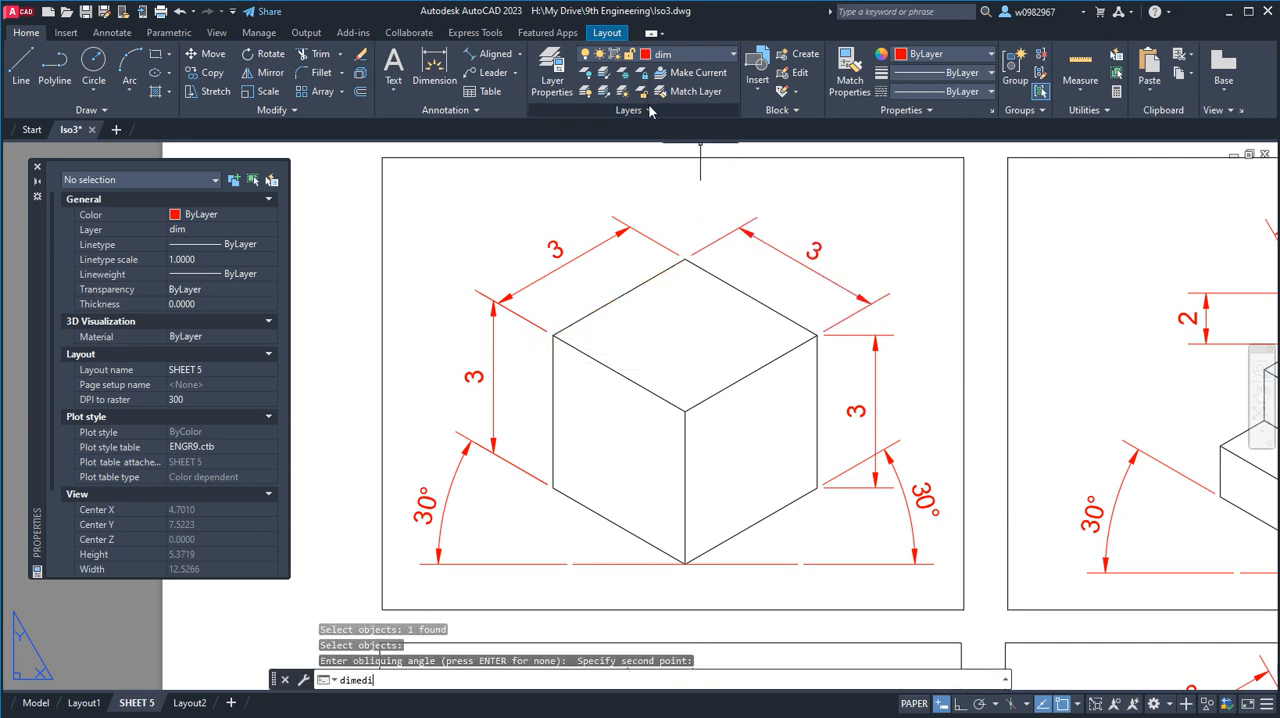
pyautogui.write('t')
pyautogui.press('Return')
pyautogui.press('Down')
pyautogui.press('Down')
pyautogui.press('Down')
pyautogui.press('Down')
pyautogui.press('Return')
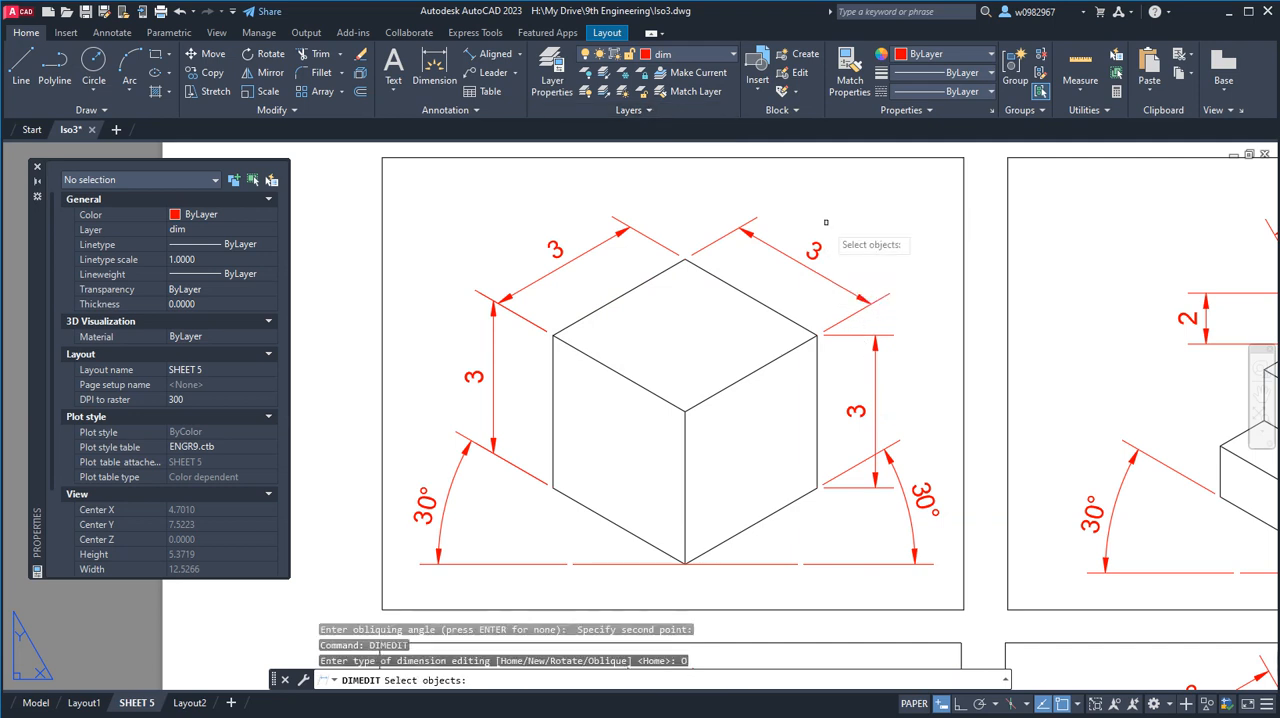
pyautogui.click(876, 347)
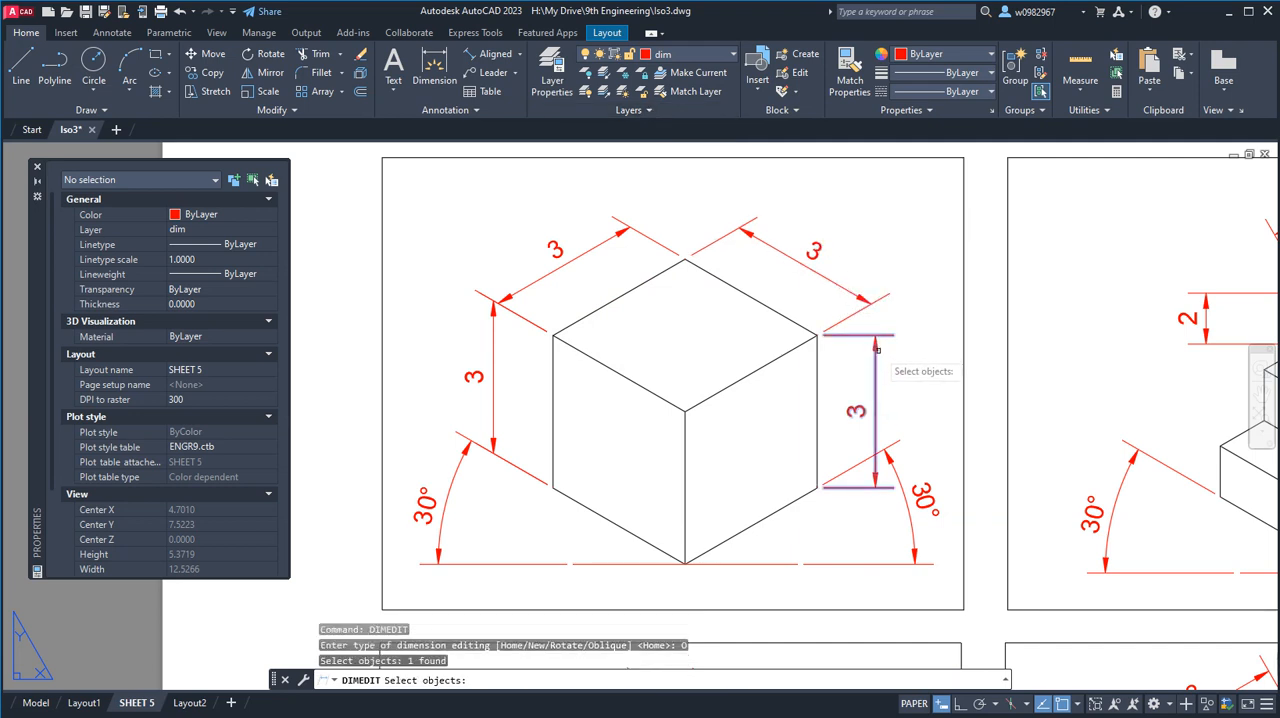
pyautogui.press('Return')
pyautogui.click(817, 335)
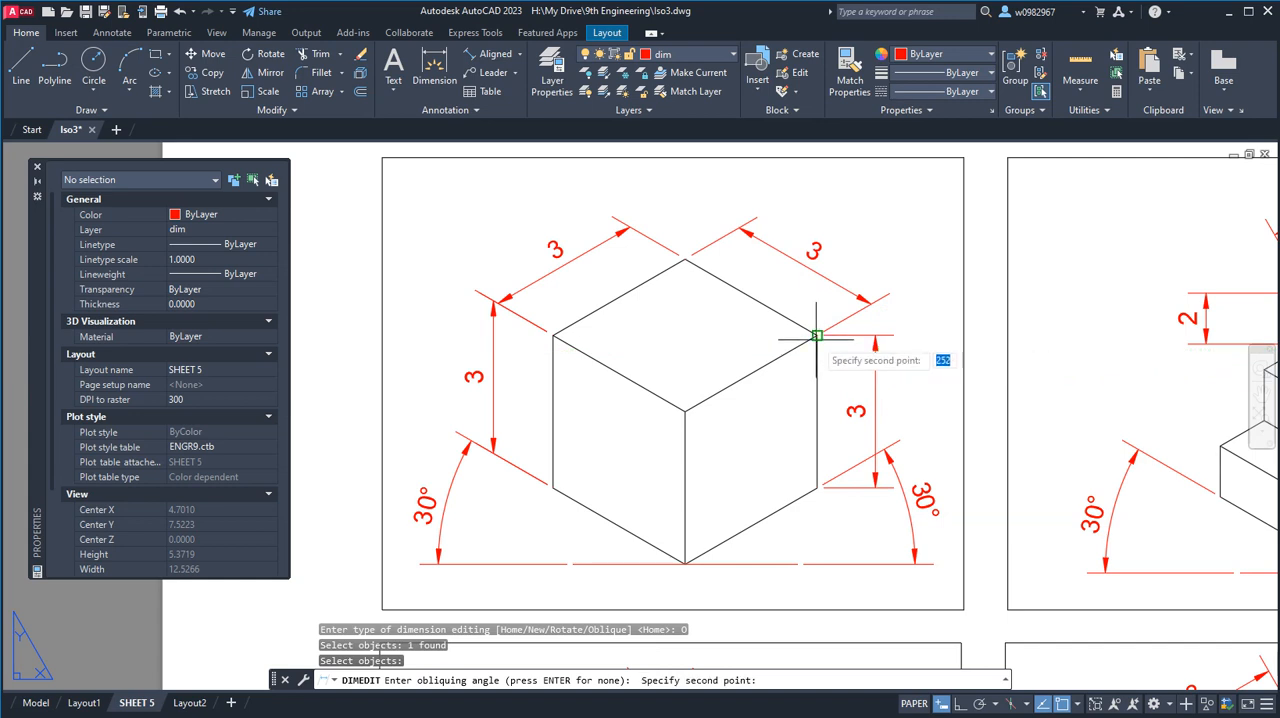
pyautogui.click(685, 267)
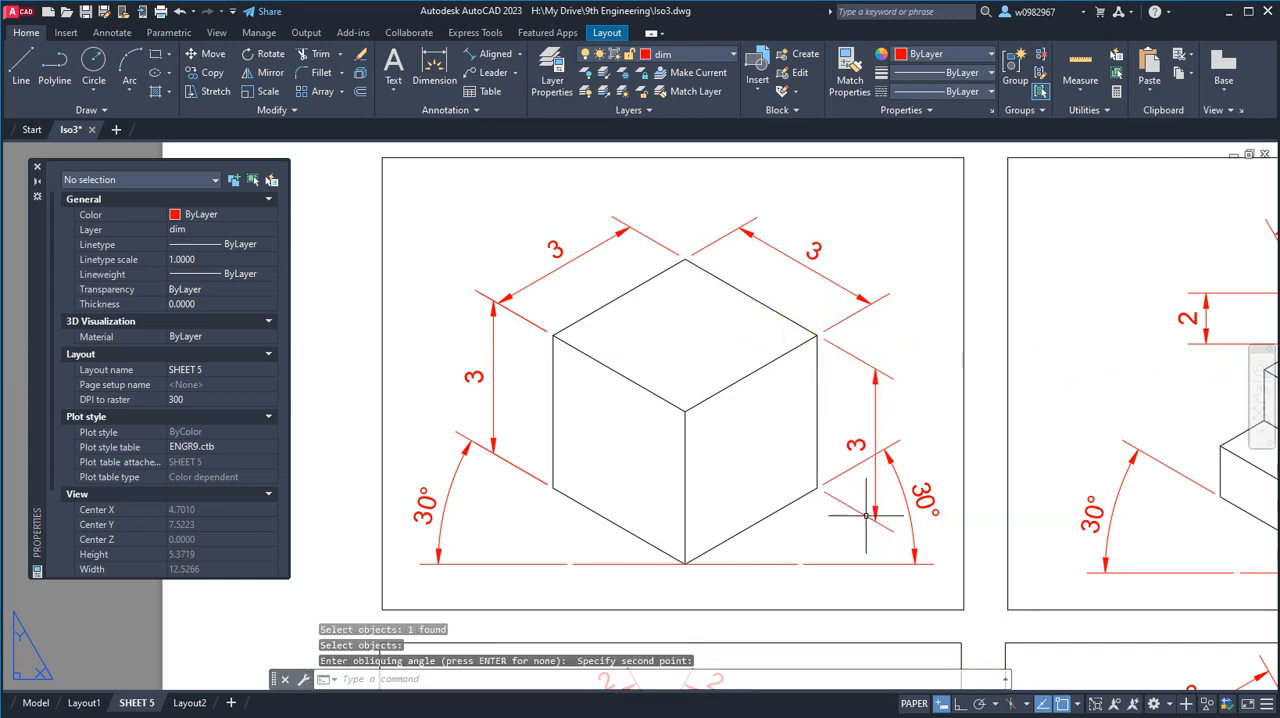